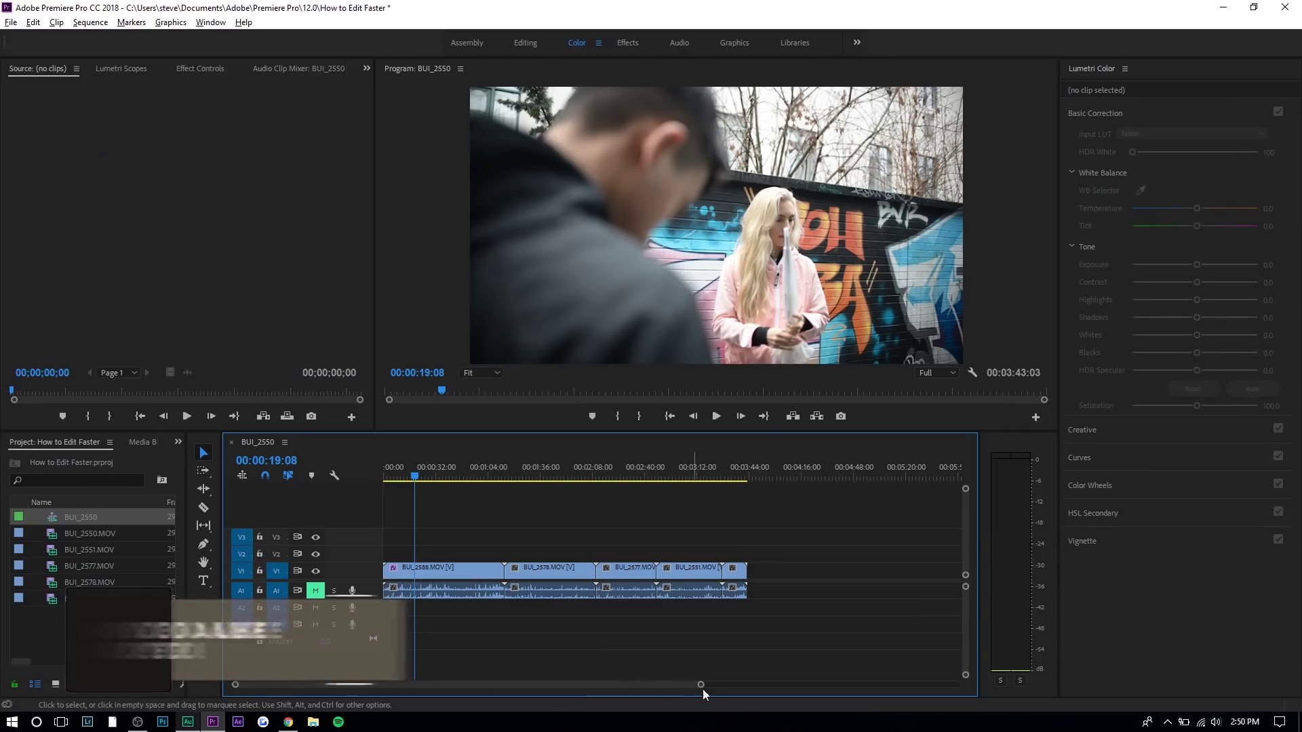
Step: Zoom in on the clips and ripple-trim BUI_2588 to the playhead, undoing and redoing the trim
{"action": "left_click_drag", "start_coordinate": [701, 685], "coordinate": [494, 685]}
{"action": "left_click", "coordinate": [529, 568]}
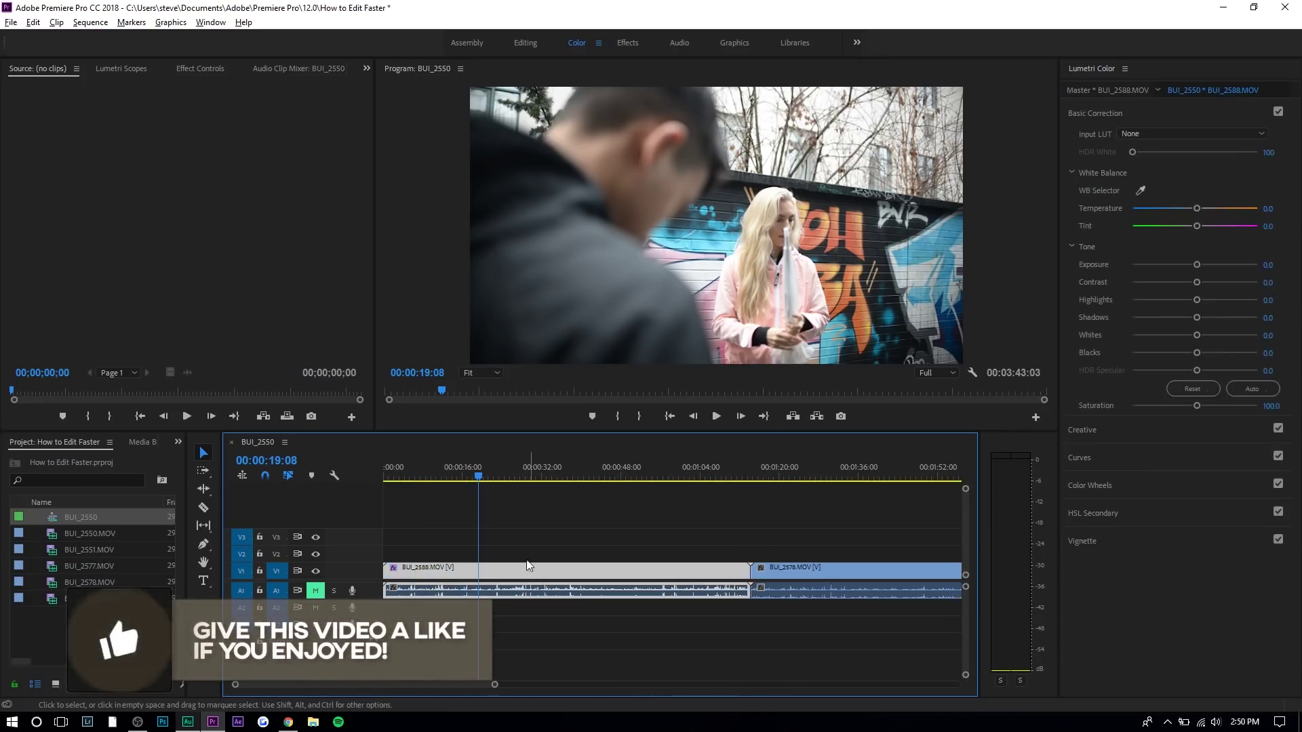
{"action": "key", "text": "q"}
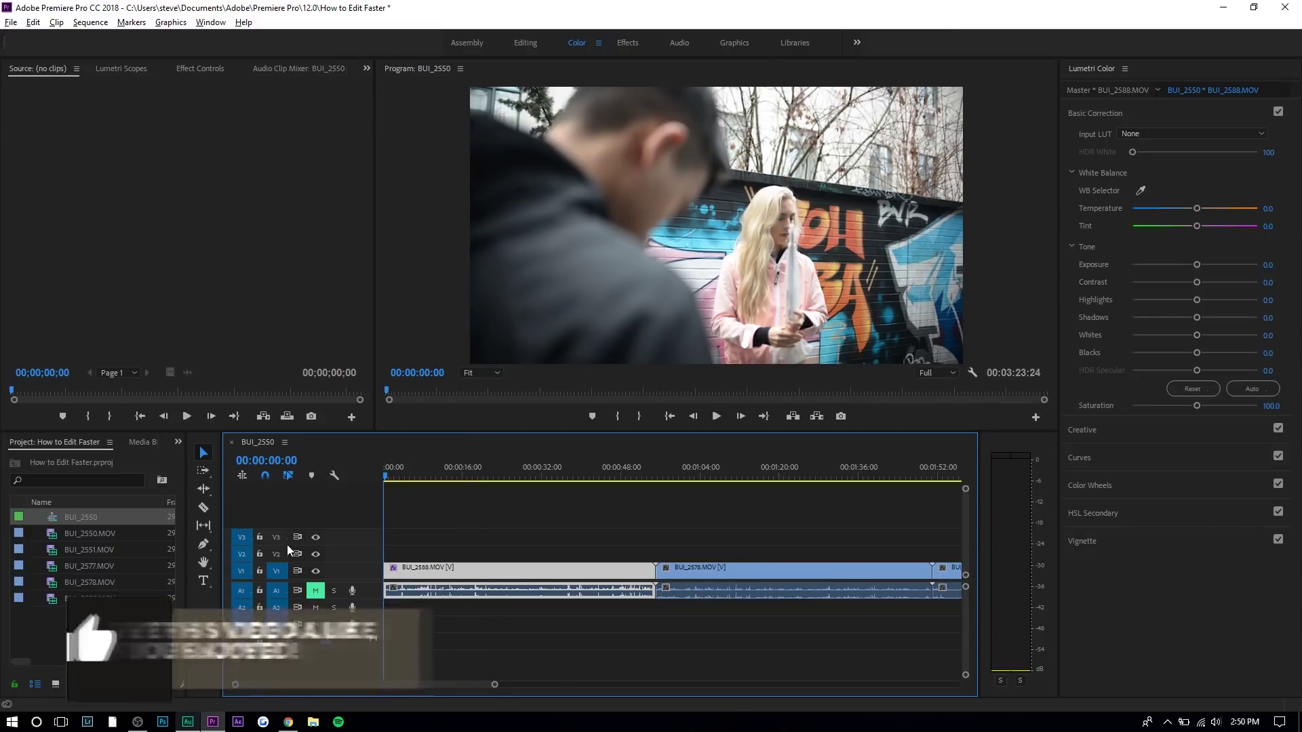
{"action": "key", "text": "ctrl+z"}
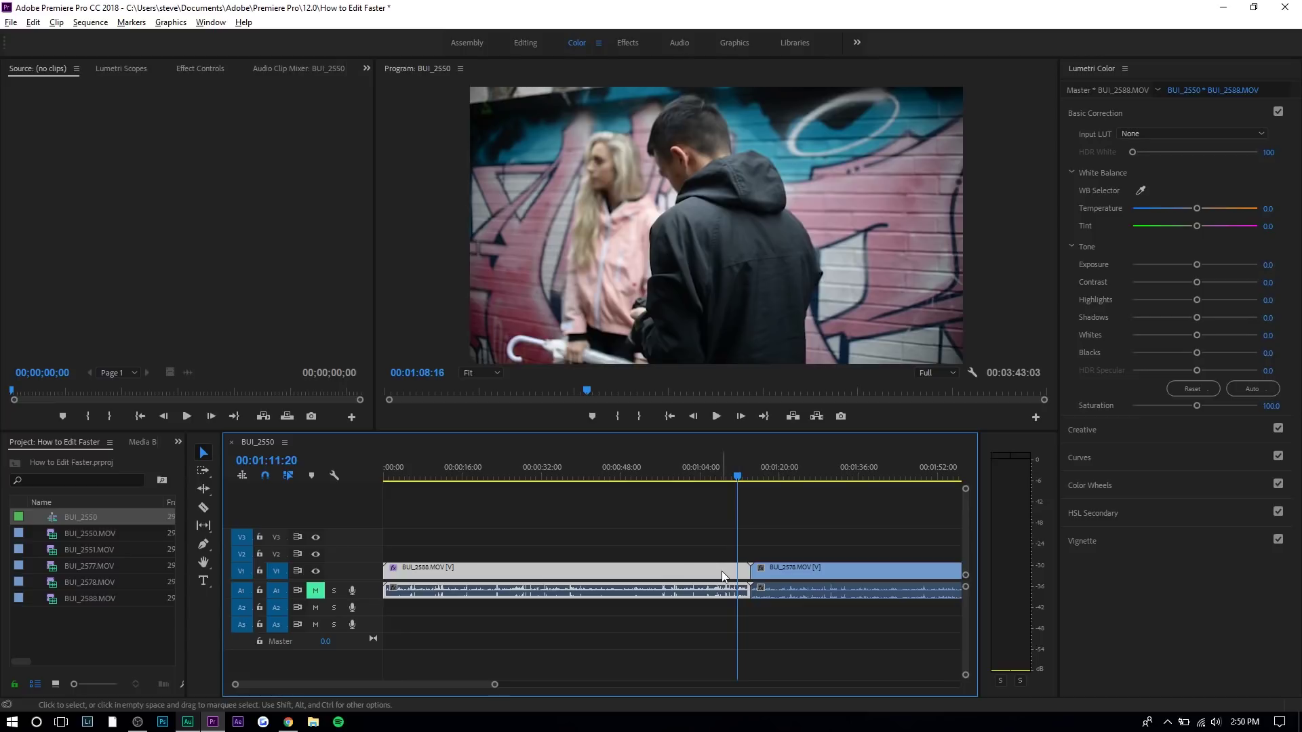
{"action": "key", "text": "q"}
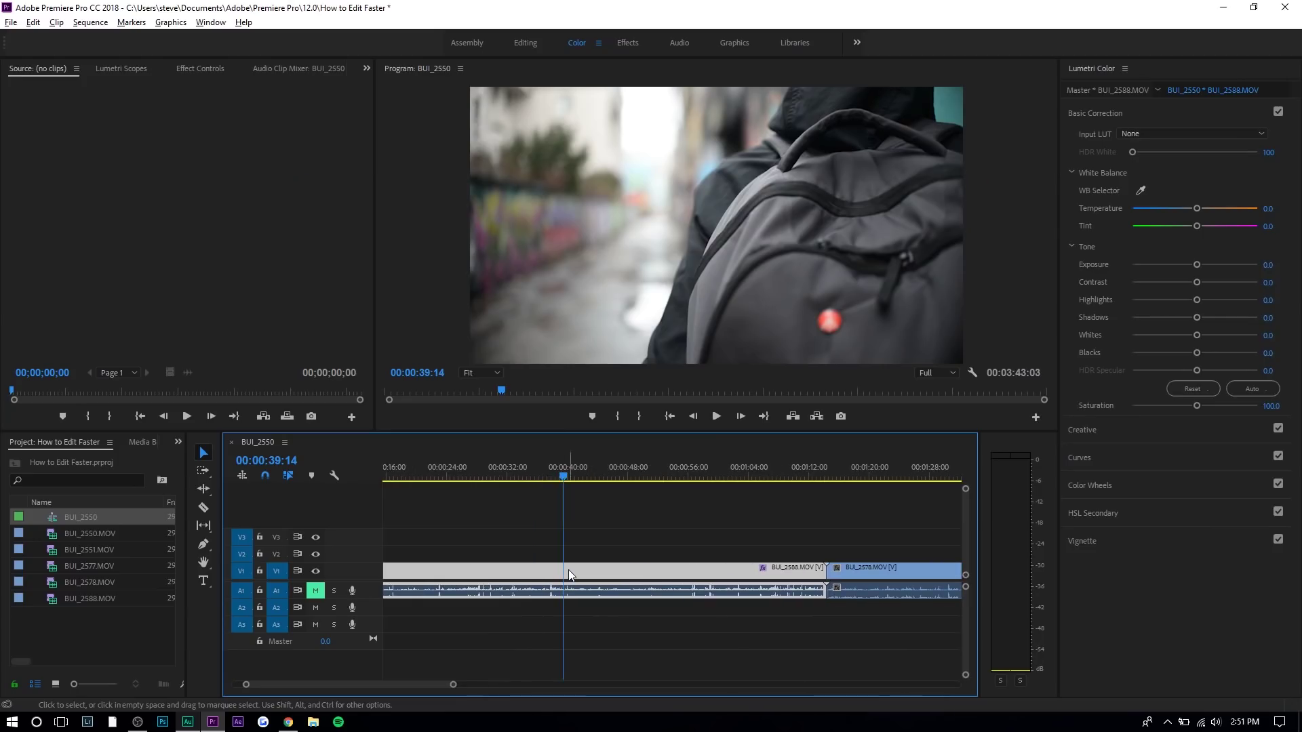
Step: Delete the selected BUI_2588 piece and ripple-delete the gap it leaves
{"action": "key", "text": "c"}
{"action": "key", "text": "v"}
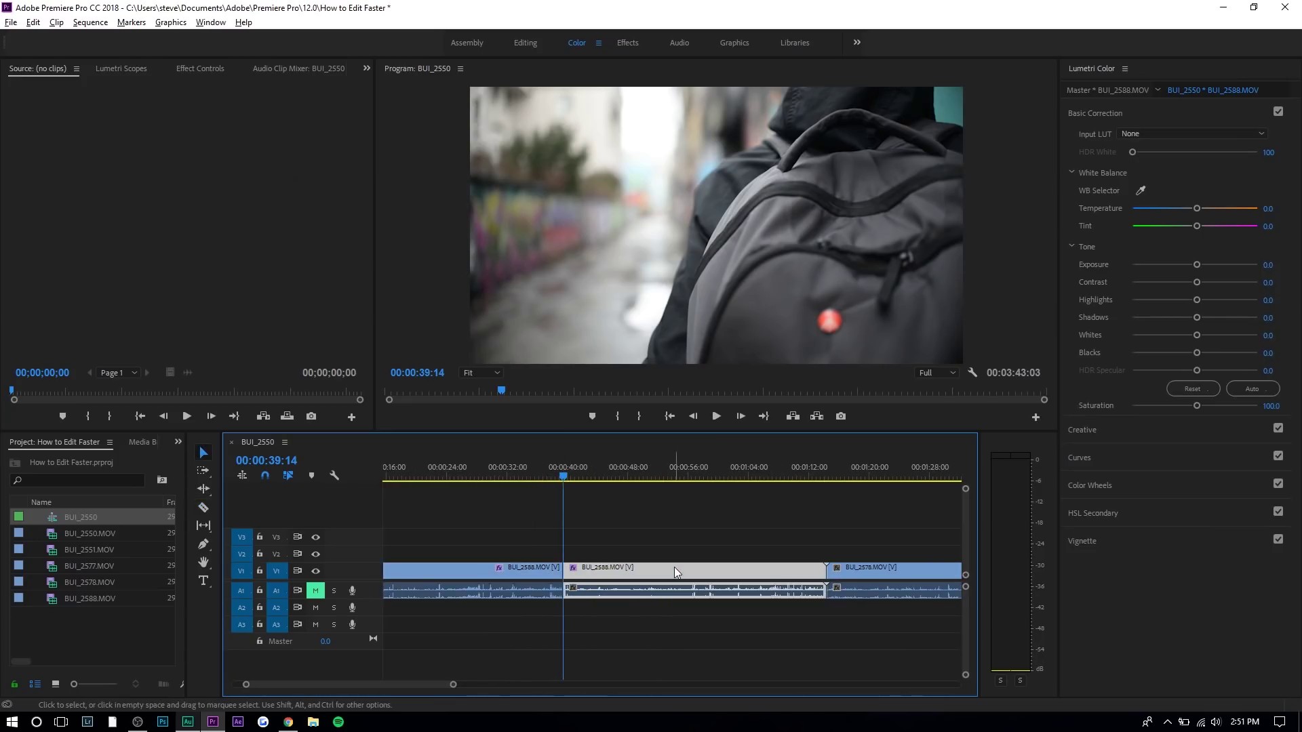
{"action": "key", "text": "Delete"}
{"action": "left_click", "coordinate": [641, 568]}
{"action": "key", "text": "Delete"}
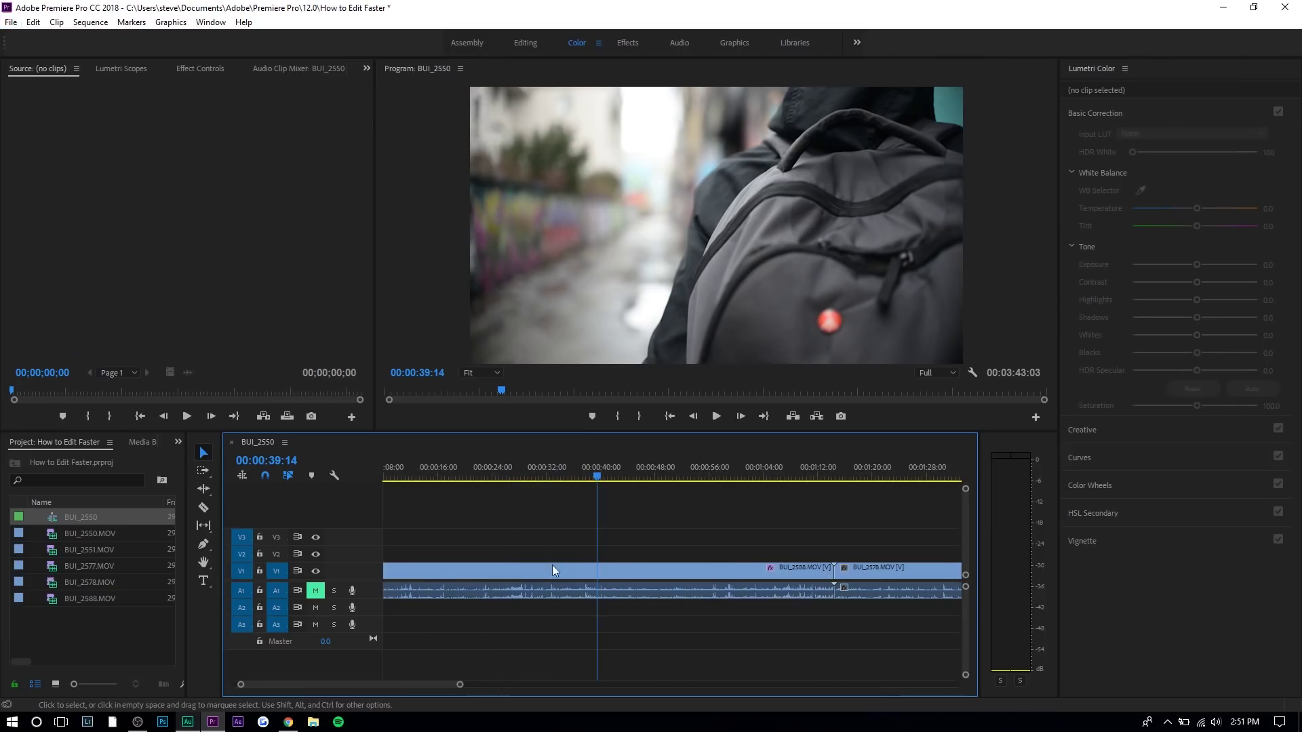
Step: Split the clip at the playhead and ripple-delete the remaining gap so BUI_2578 follows directly
{"action": "left_click", "coordinate": [609, 568]}
{"action": "left_click", "coordinate": [599, 570]}
{"action": "key", "text": "v"}
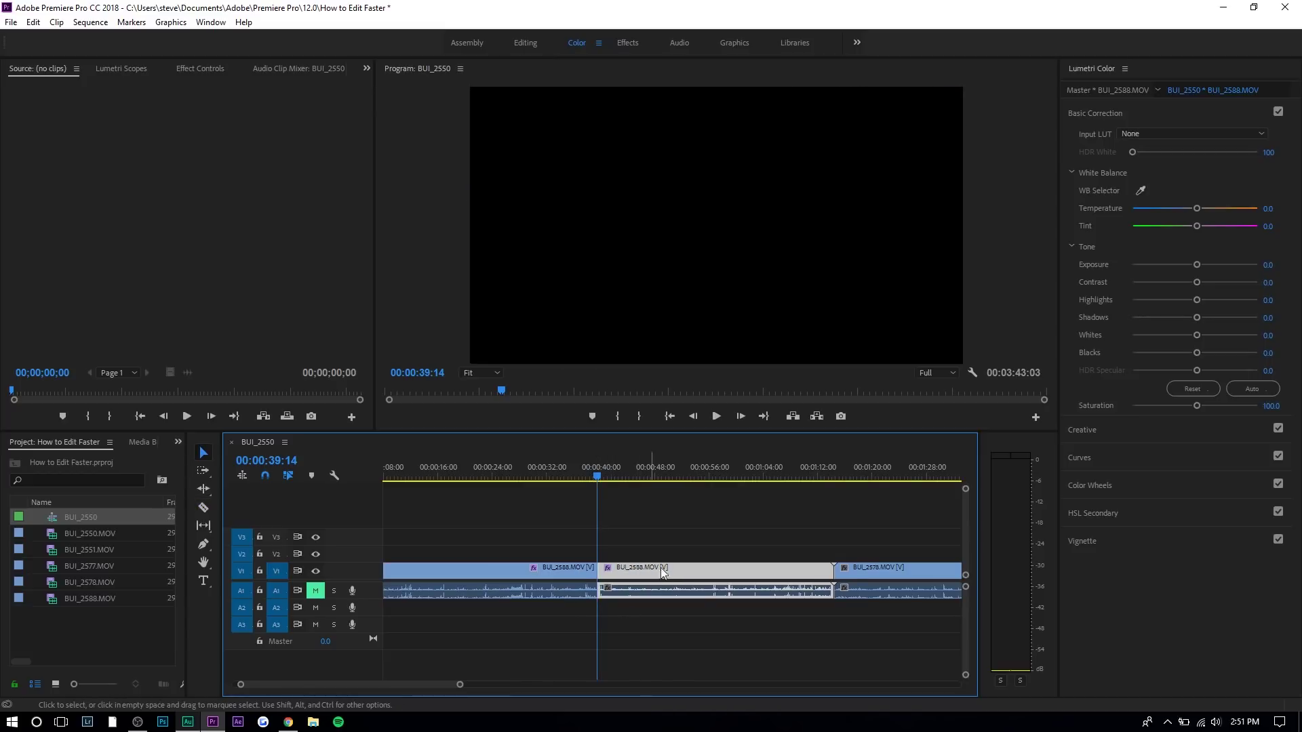
{"action": "left_click", "coordinate": [741, 587]}
{"action": "key", "text": "Delete"}
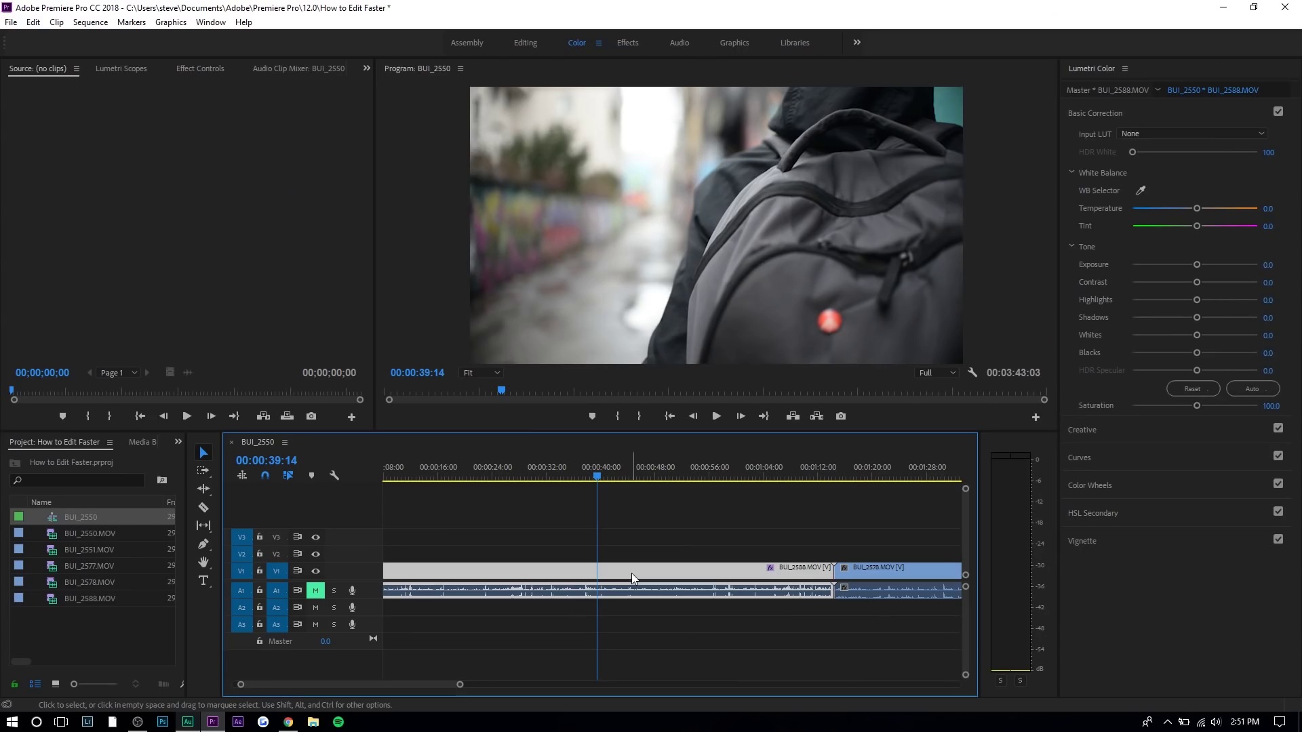
Step: Ripple-trim the preceding clip's end (W) so BUI_2578 starts at the playhead
{"action": "key", "text": "w"}
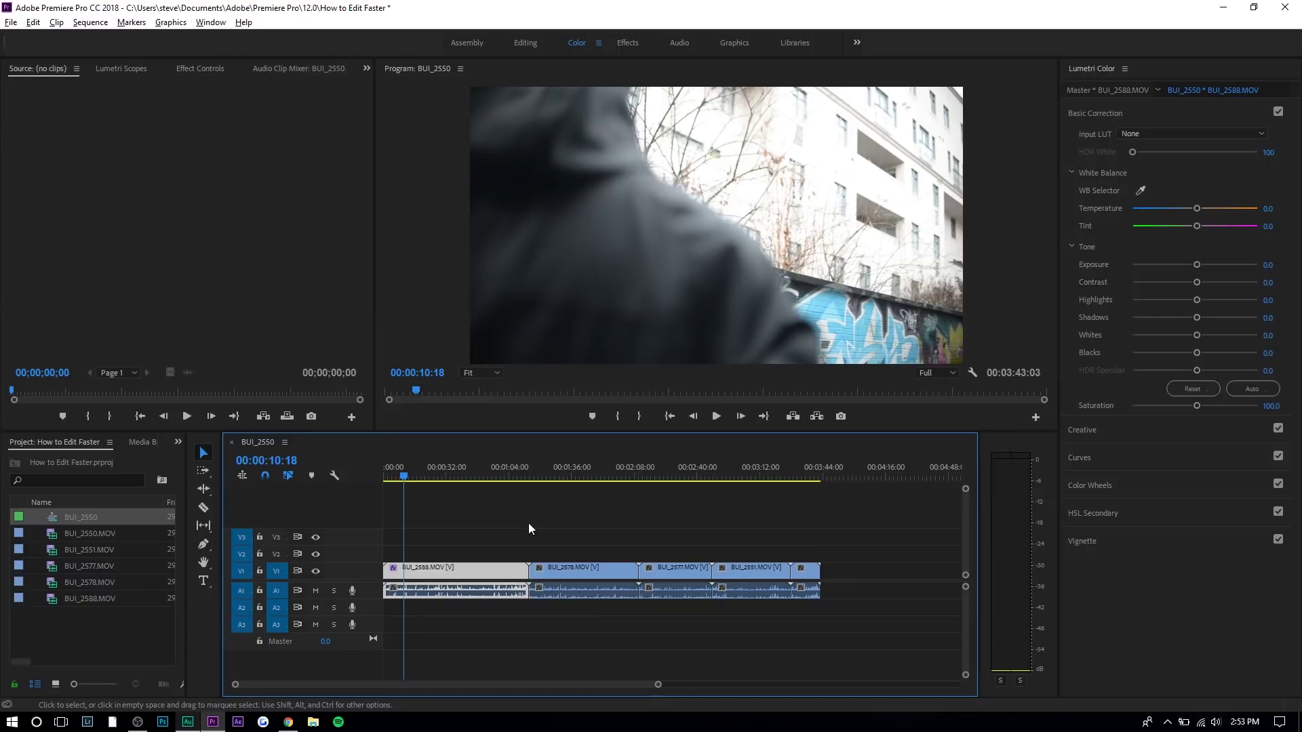
Step: Review the opening BUI_2588 shot at fast-forward and reverse, parking the playhead near 00:00:15:07
{"action": "key", "text": "equal"}
{"action": "key", "text": "equal"}
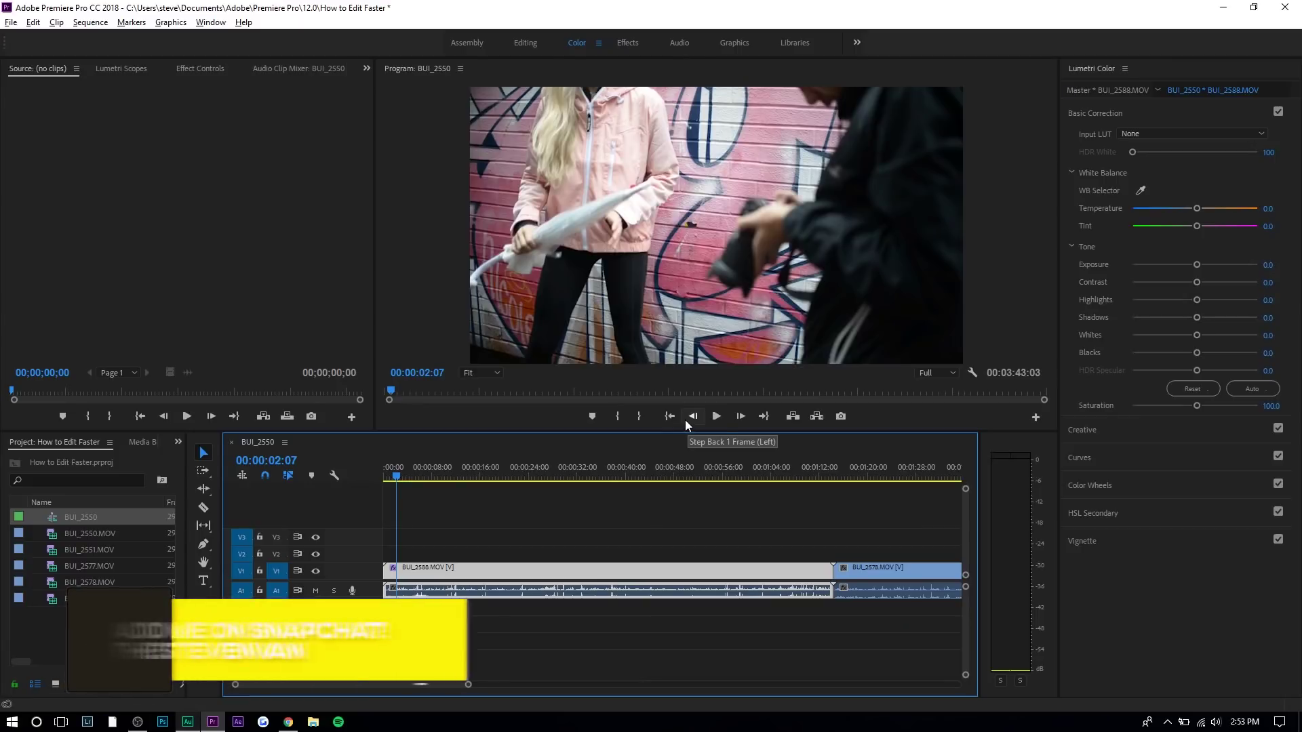
{"action": "key", "text": "l"}
{"action": "key", "text": "l"}
{"action": "key", "text": "l"}
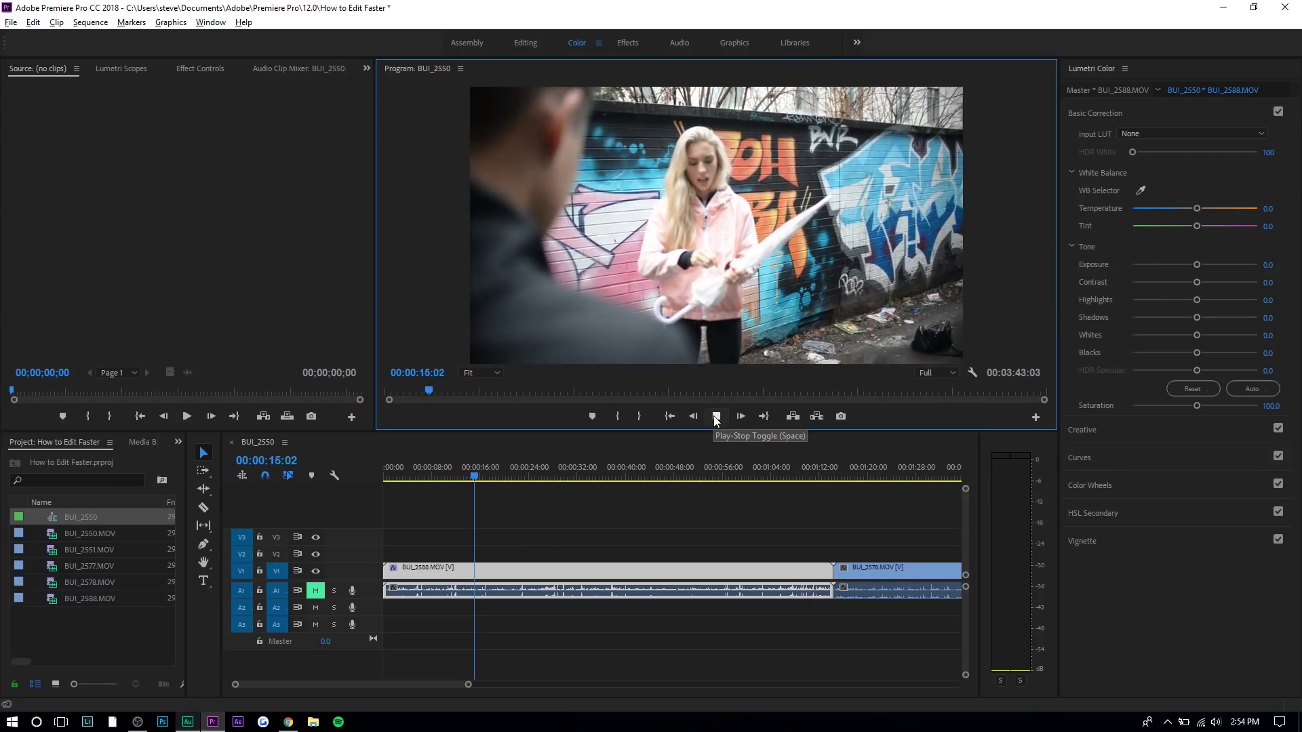
{"action": "key", "text": "j"}
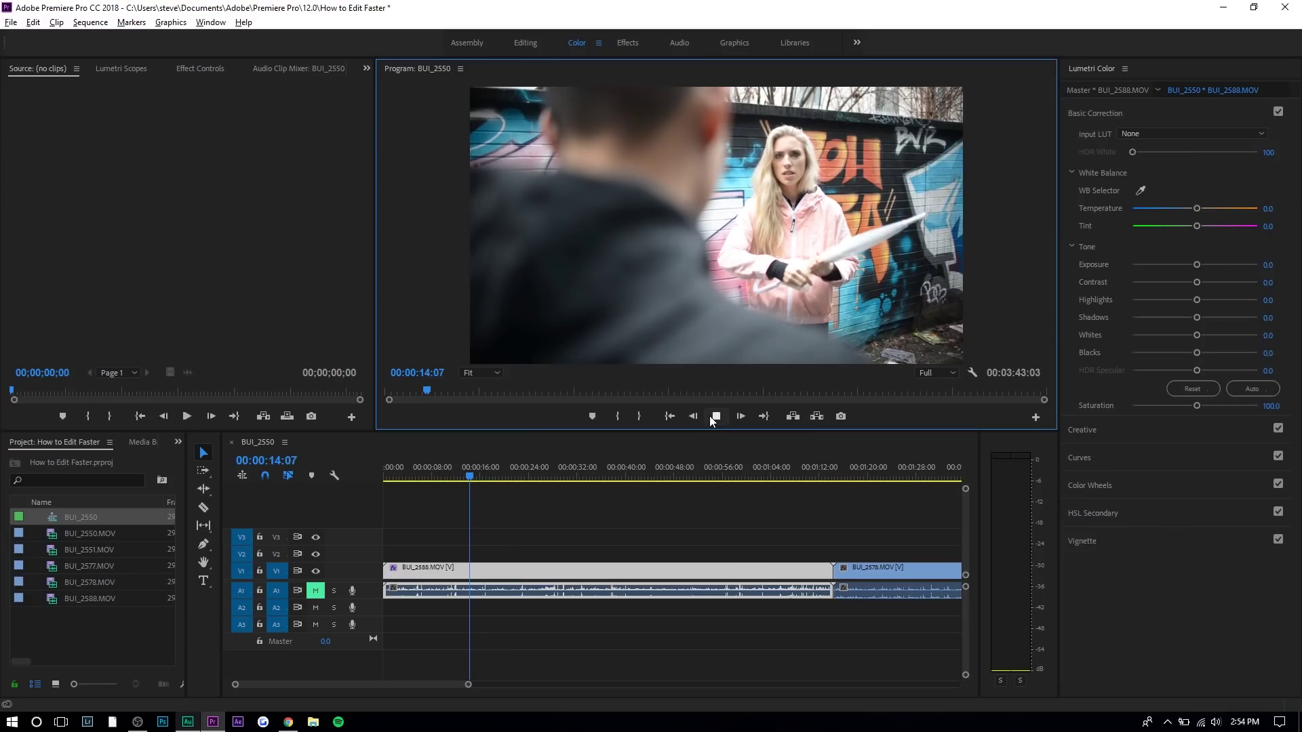
{"action": "mouse_move", "coordinate": [465, 470]}
{"action": "left_mouse_down"}
{"action": "mouse_move", "coordinate": [532, 472]}
{"action": "mouse_move", "coordinate": [481, 477]}
{"action": "left_mouse_up"}
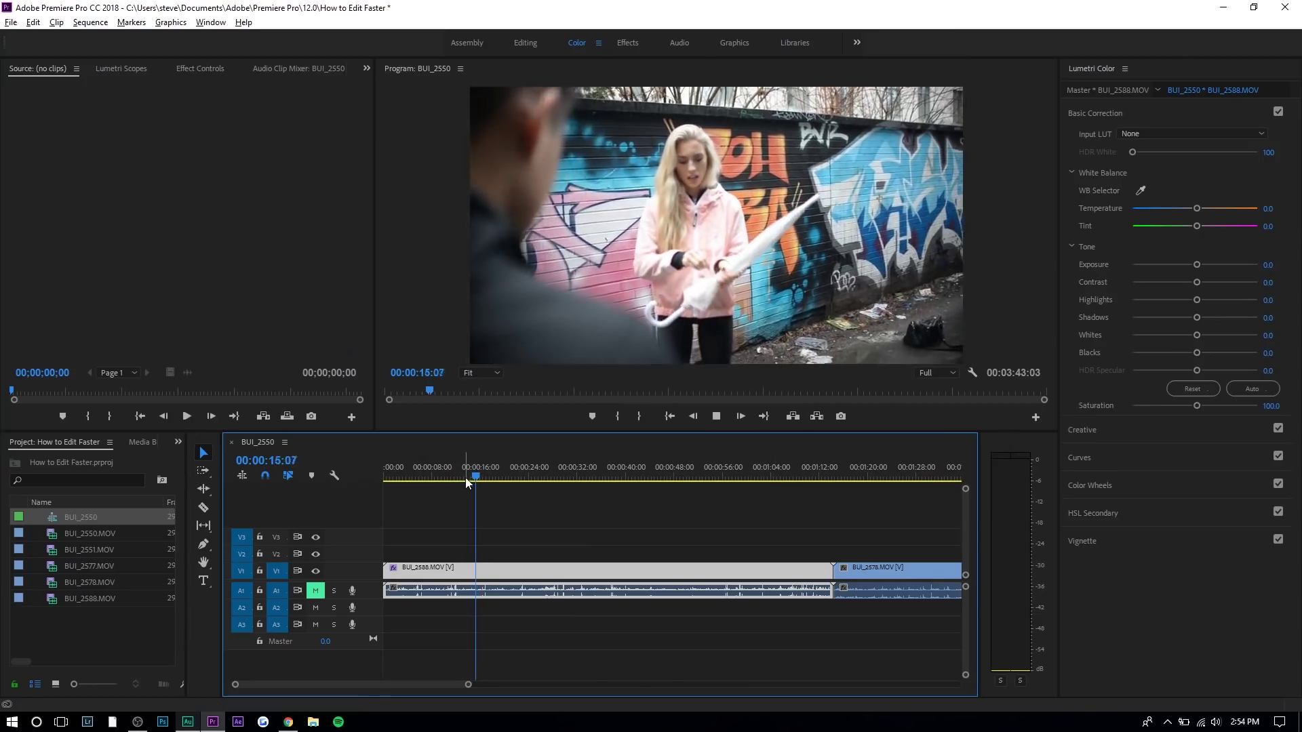
{"action": "left_click", "coordinate": [474, 476]}
Step: Scrub through the opening BUI_2588 clip with its effect settings displayed
{"action": "left_click_drag", "start_coordinate": [473, 475], "coordinate": [515, 480]}
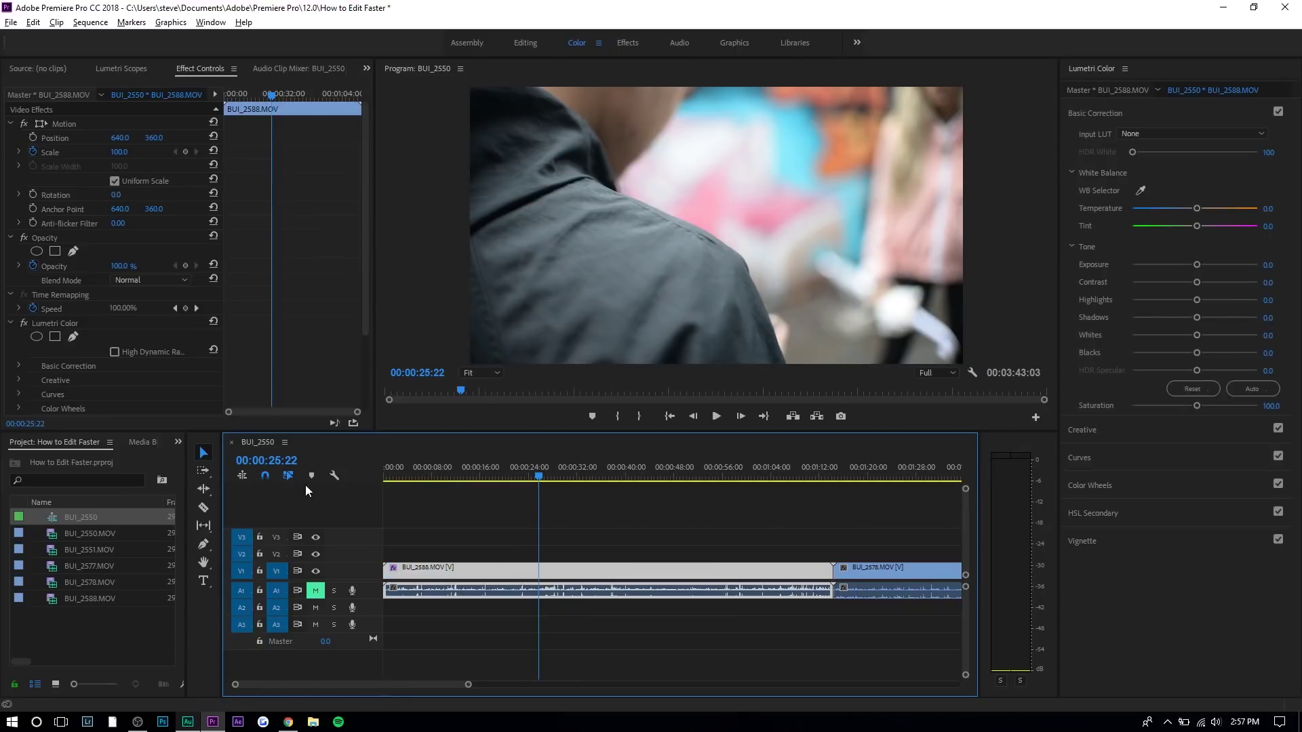
Step: Keyframe BUI_2588's Scale at 105, 120 and 125, five frames apart, and preview the zoom
{"action": "left_click", "coordinate": [251, 99]}
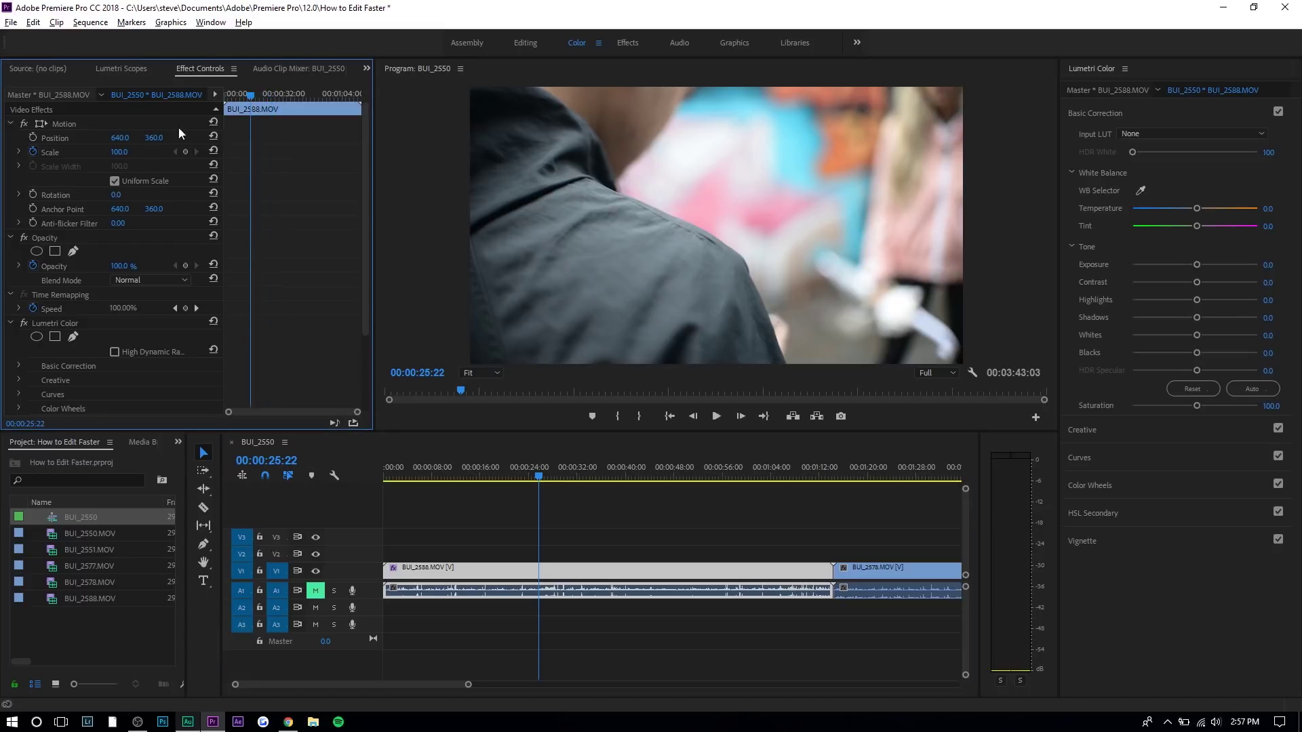
{"action": "left_click", "coordinate": [185, 152]}
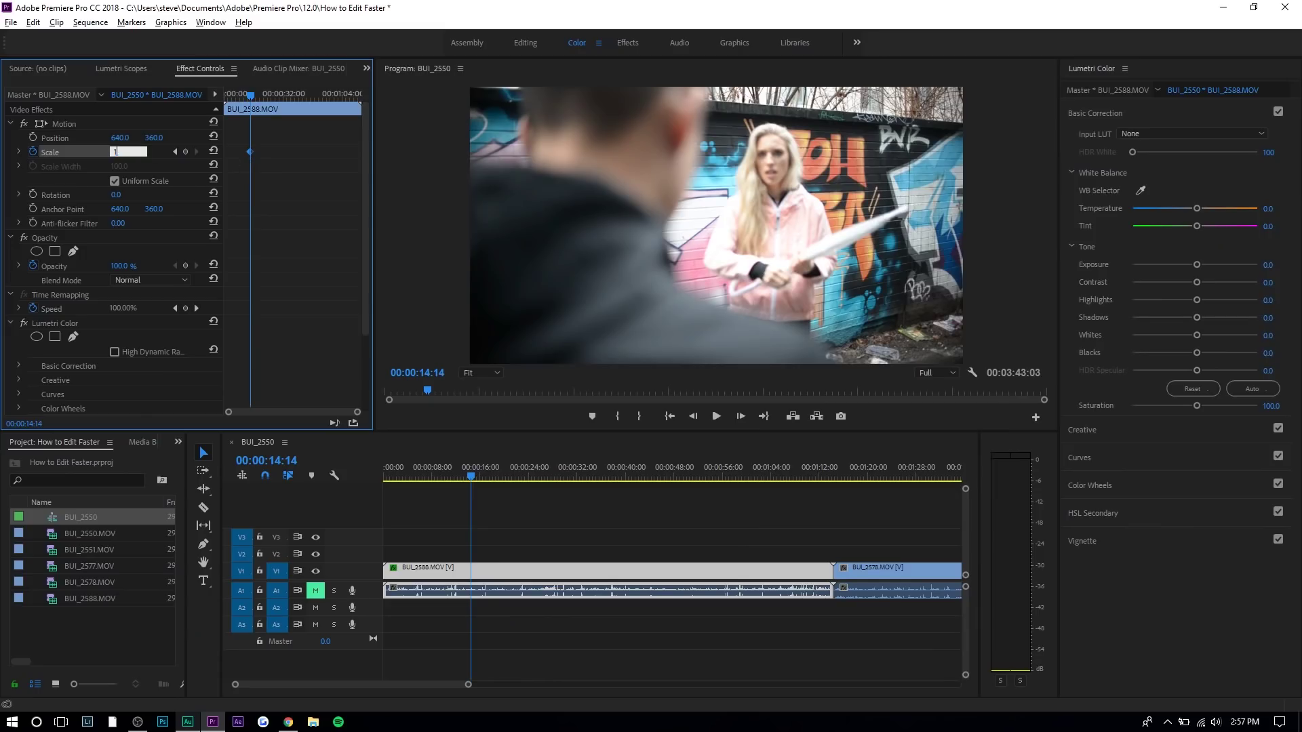
{"action": "key", "text": "Return"}
{"action": "key", "text": "shift+Right"}
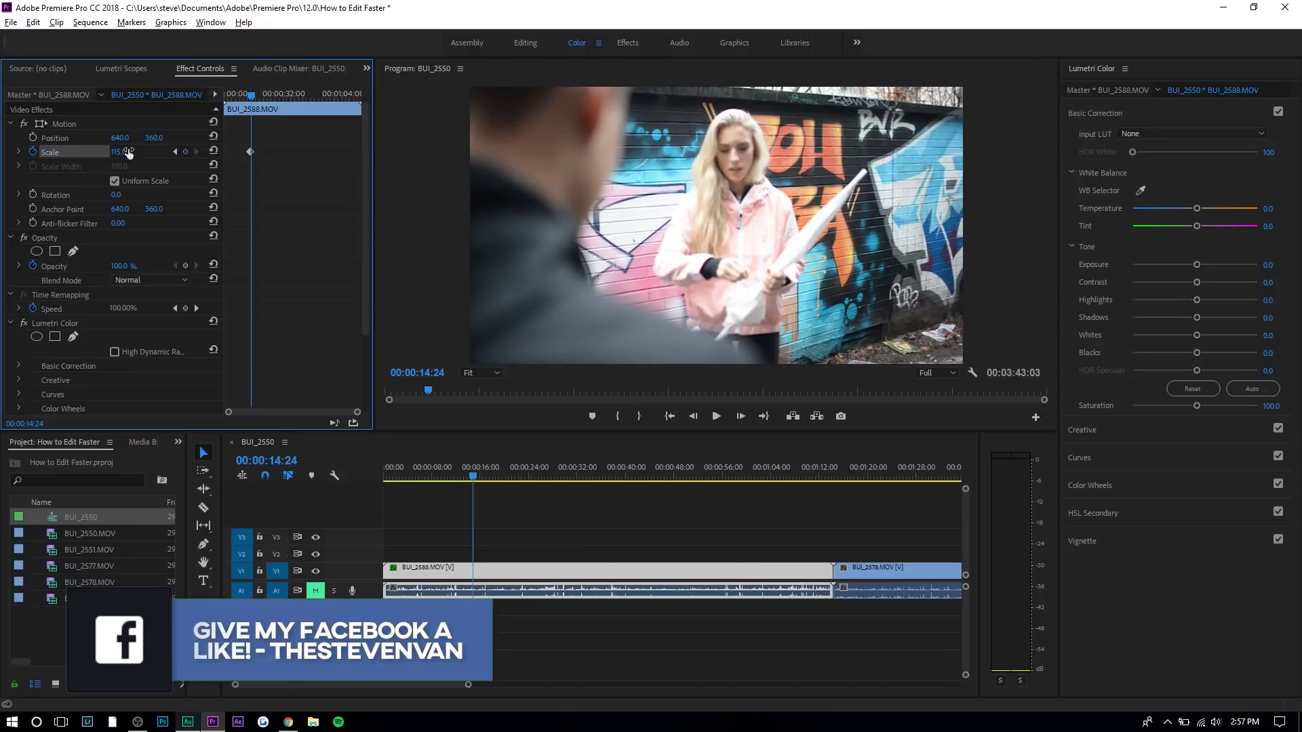
{"action": "key", "text": "shift+Right"}
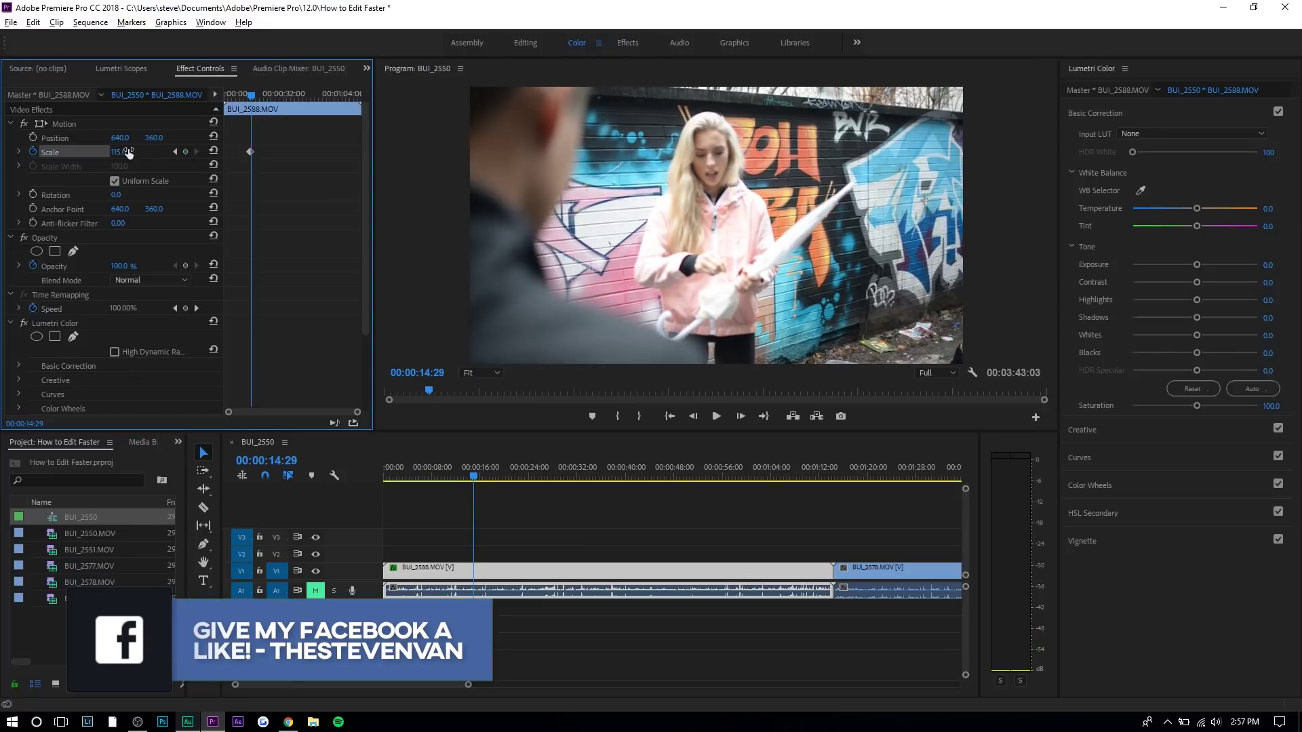
{"action": "type", "text": "120"}
{"action": "key", "text": "Return"}
{"action": "key", "text": "shift+Right"}
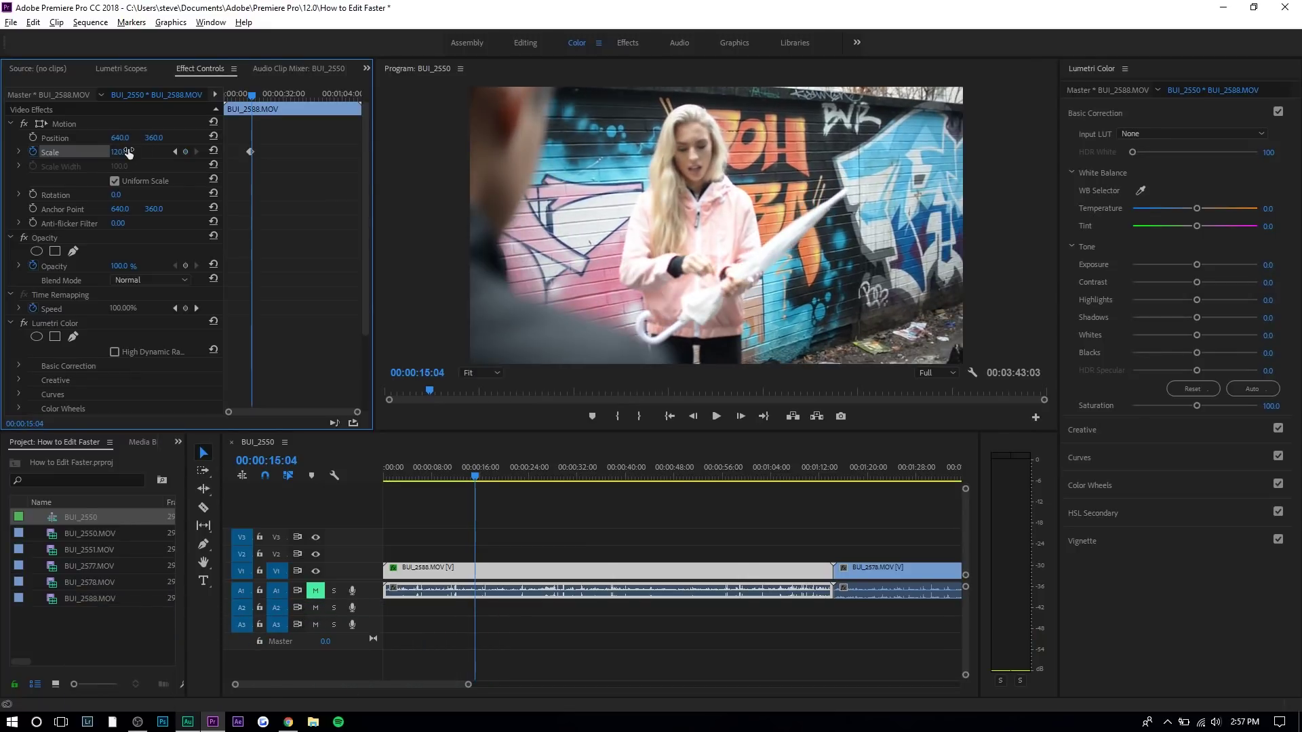
{"action": "type", "text": "125"}
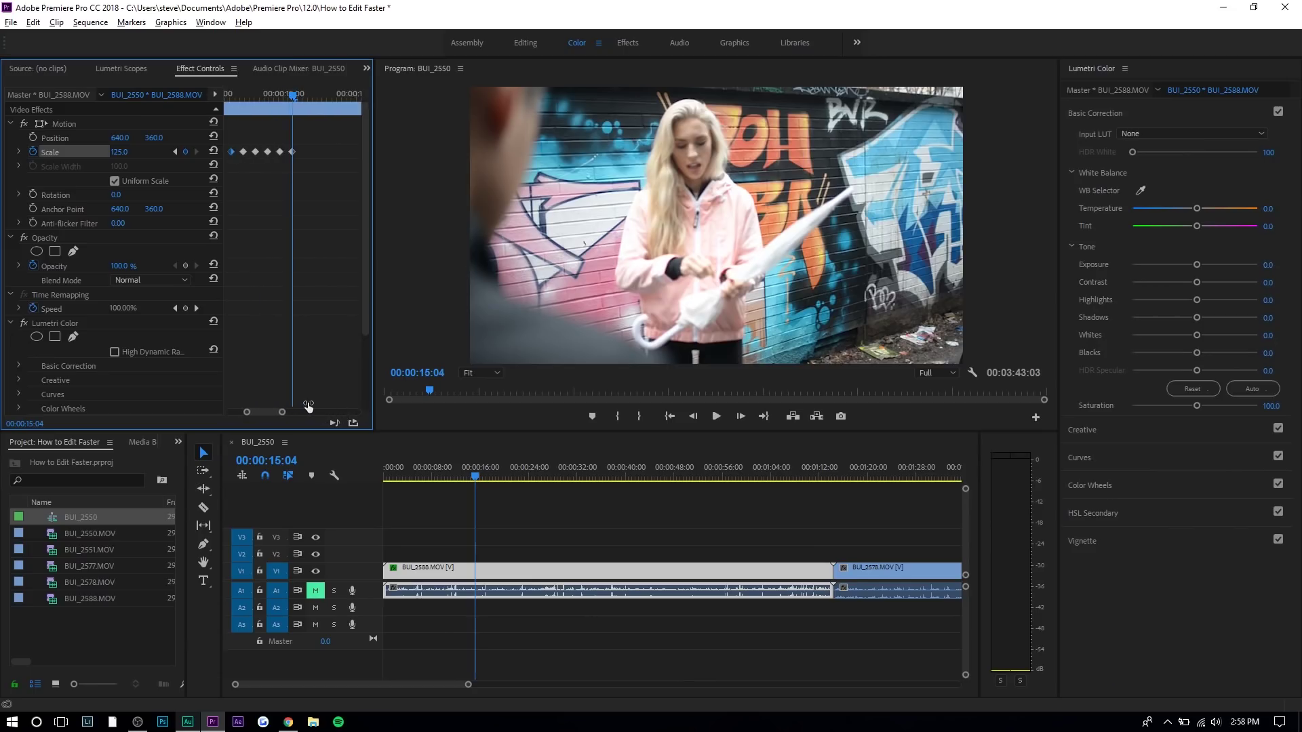
{"action": "left_click_drag", "start_coordinate": [230, 97], "coordinate": [291, 109]}
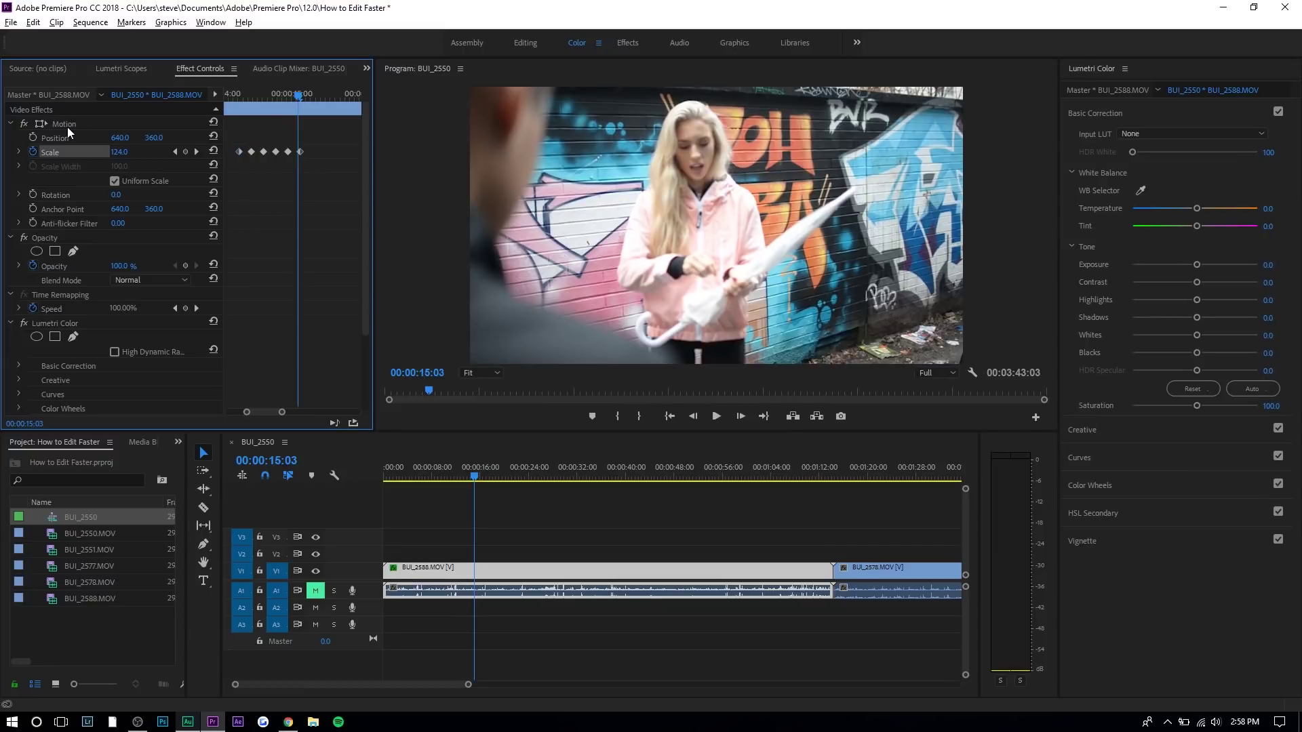
{"action": "left_click", "coordinate": [67, 127]}
{"action": "right_click", "coordinate": [65, 128]}
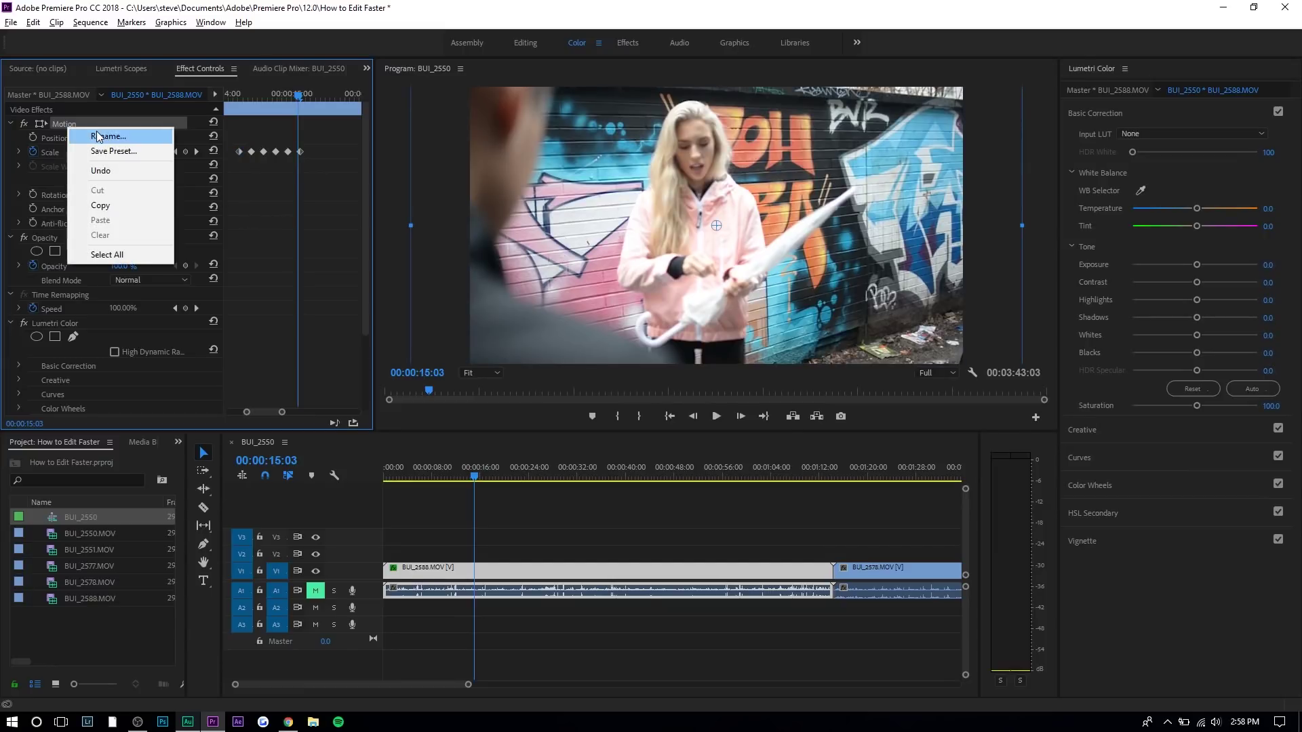
{"action": "left_click", "coordinate": [114, 151]}
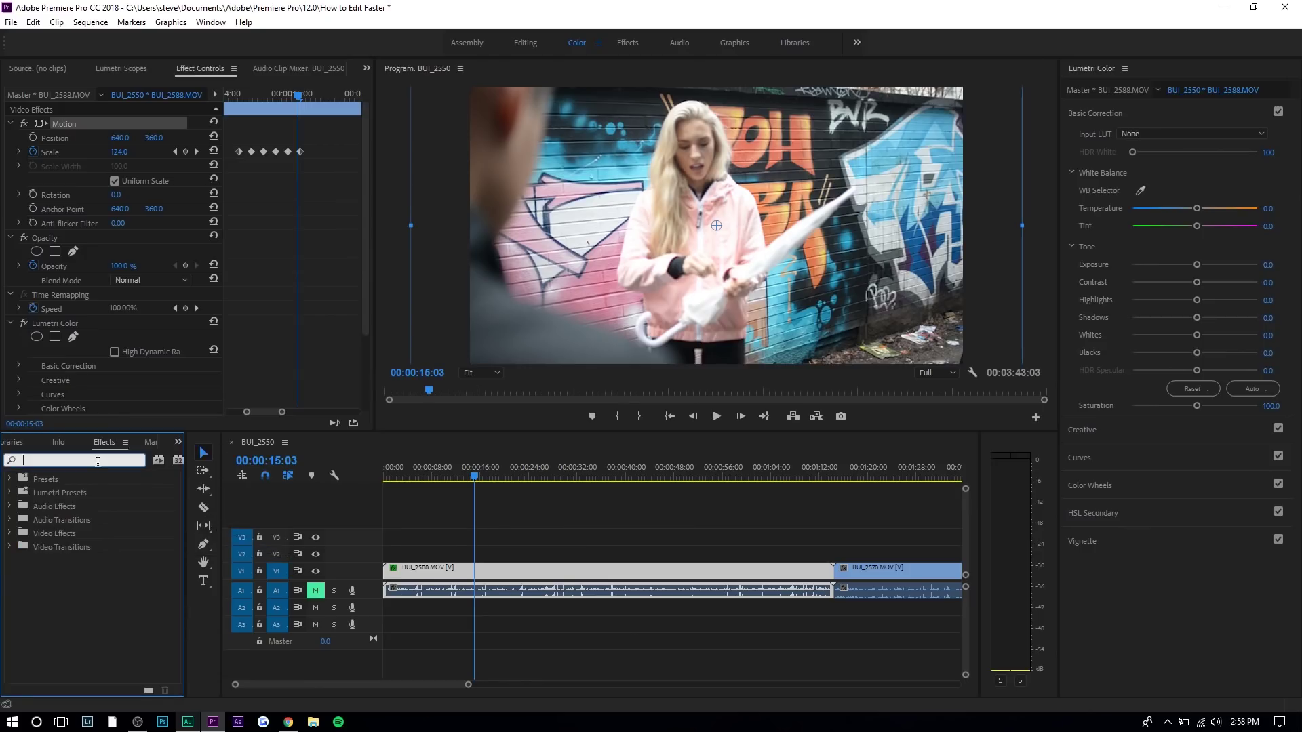
{"action": "type", "text": "zoom"}
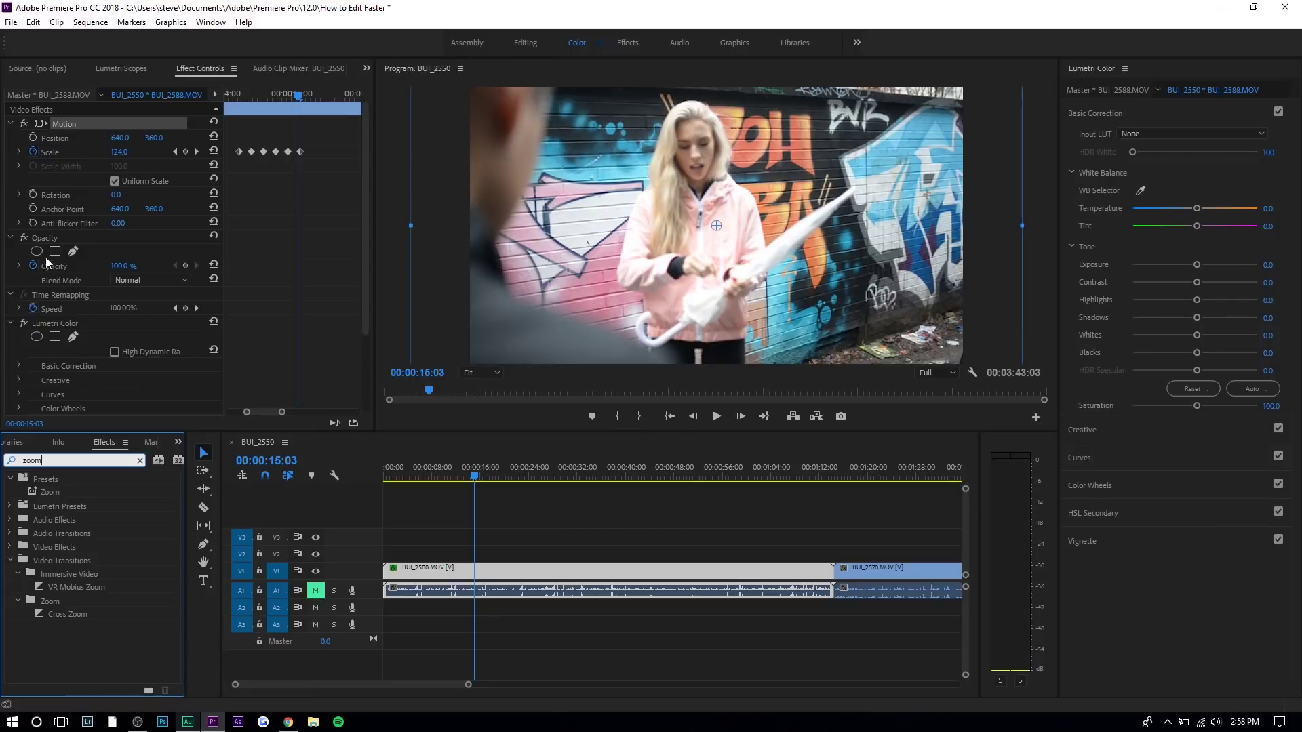
{"action": "right_click", "coordinate": [47, 238]}
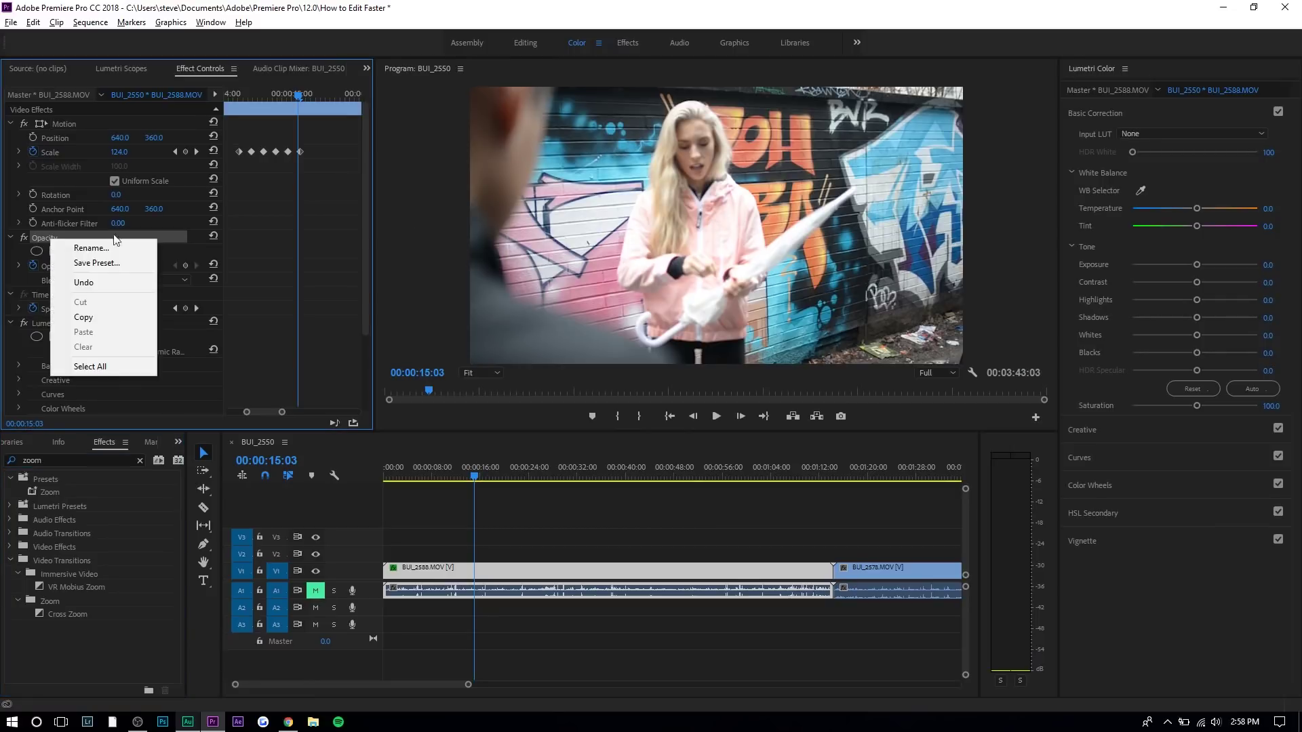
{"action": "left_click", "coordinate": [284, 253]}
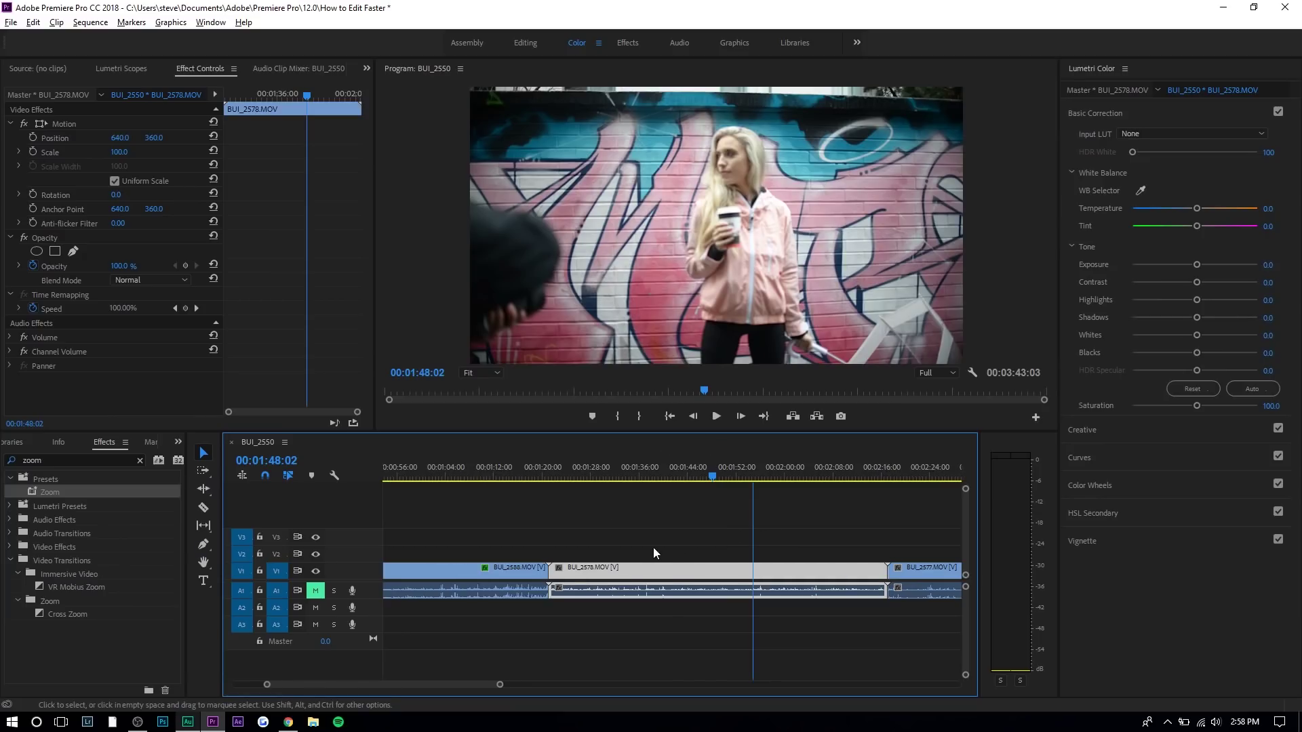
Step: Apply the Zoom preset to BUI_2578.MOV and preview it around the two-minute mark
{"action": "scroll", "coordinate": [652, 547], "scroll_direction": "down", "scroll_amount": 2}
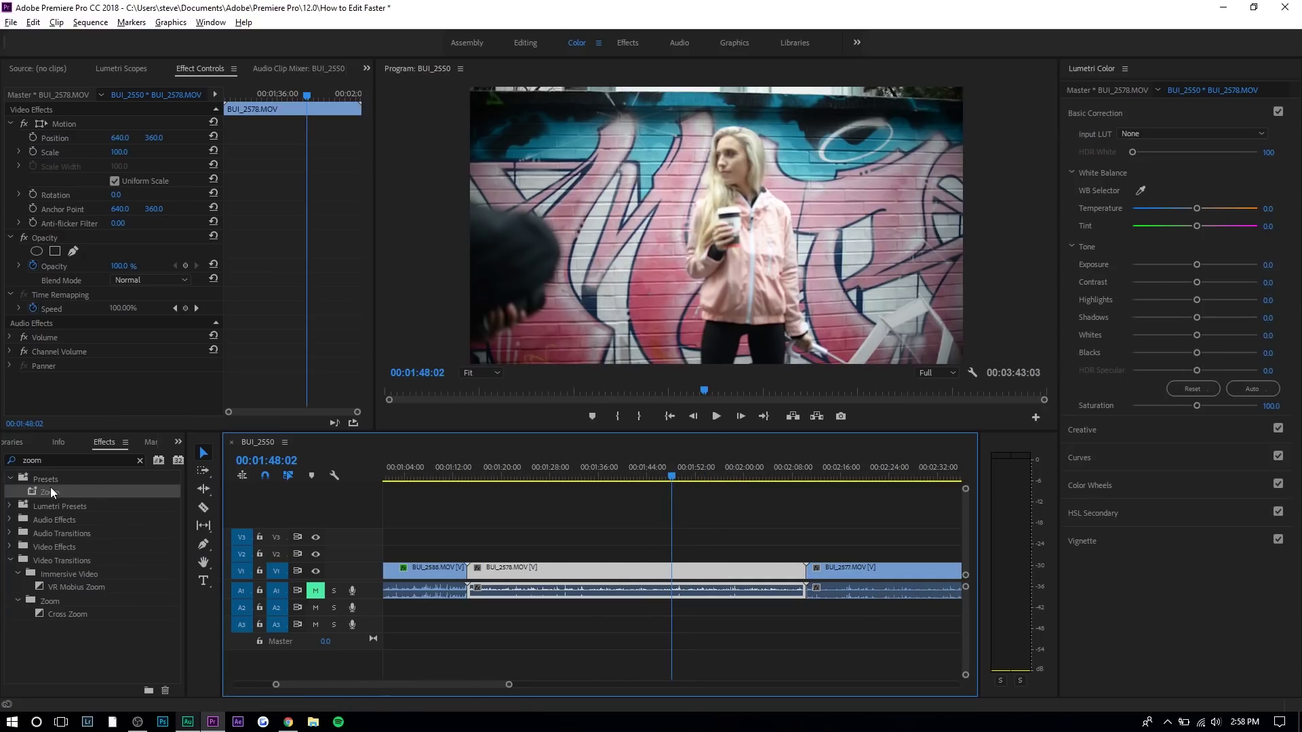
{"action": "left_click_drag", "start_coordinate": [50, 491], "coordinate": [644, 575]}
{"action": "left_click_drag", "start_coordinate": [656, 474], "coordinate": [707, 506]}
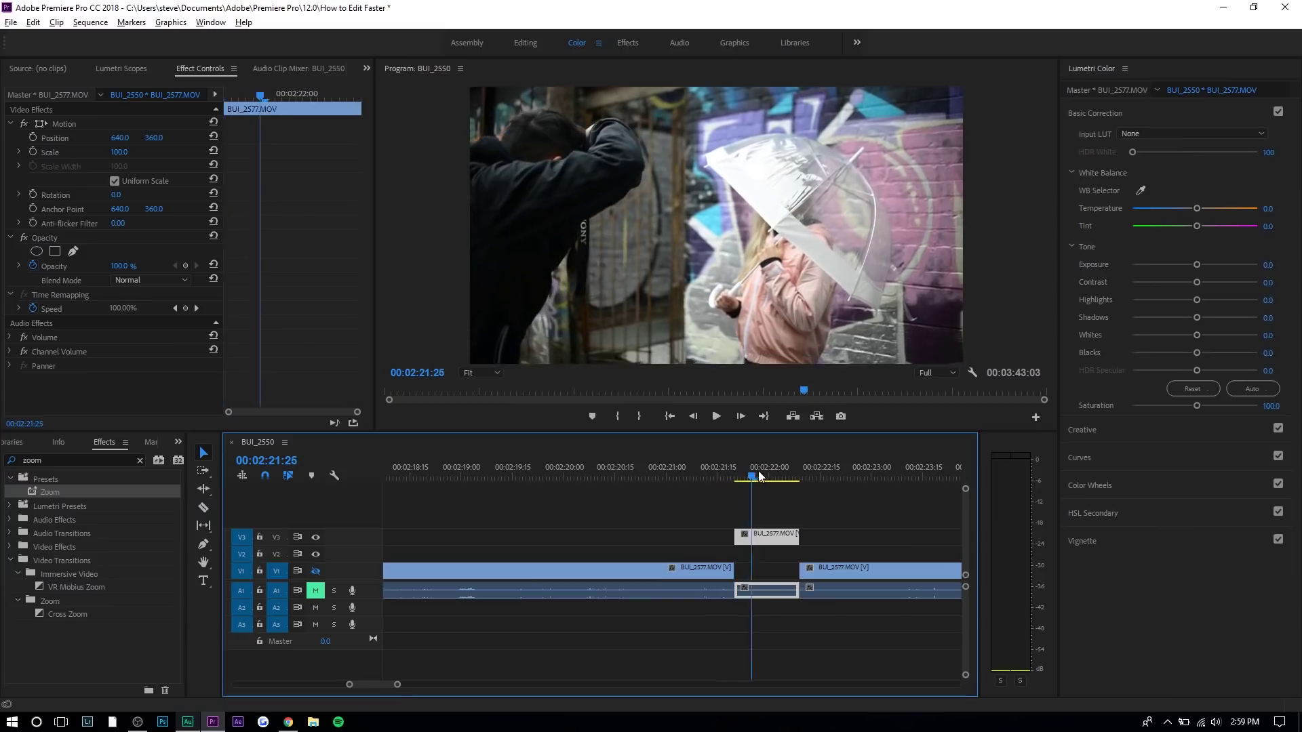
{"action": "mouse_move", "coordinate": [753, 476]}
{"action": "left_mouse_down"}
{"action": "mouse_move", "coordinate": [783, 477]}
{"action": "mouse_move", "coordinate": [757, 478]}
{"action": "left_mouse_up"}
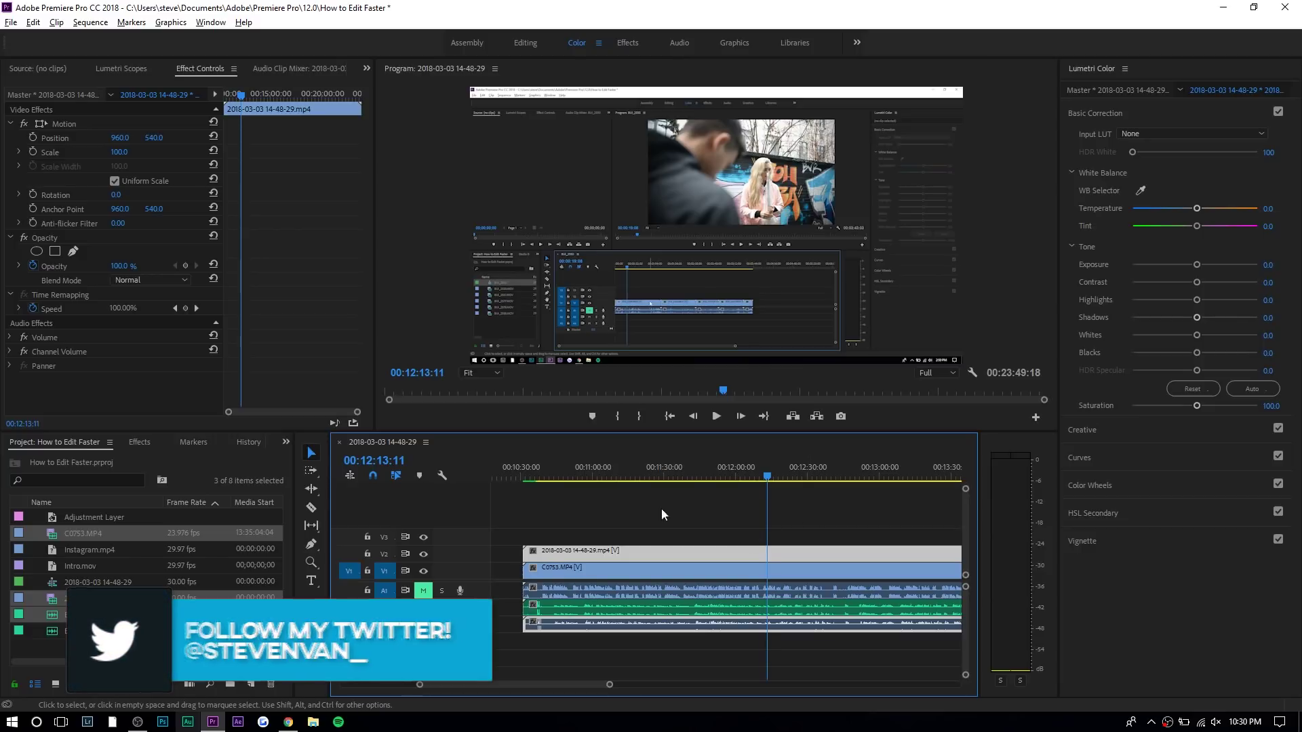
Step: Synchronize all the selected clips using Audio as the sync point
{"action": "left_click_drag", "start_coordinate": [664, 542], "coordinate": [717, 614]}
{"action": "right_click", "coordinate": [719, 613]}
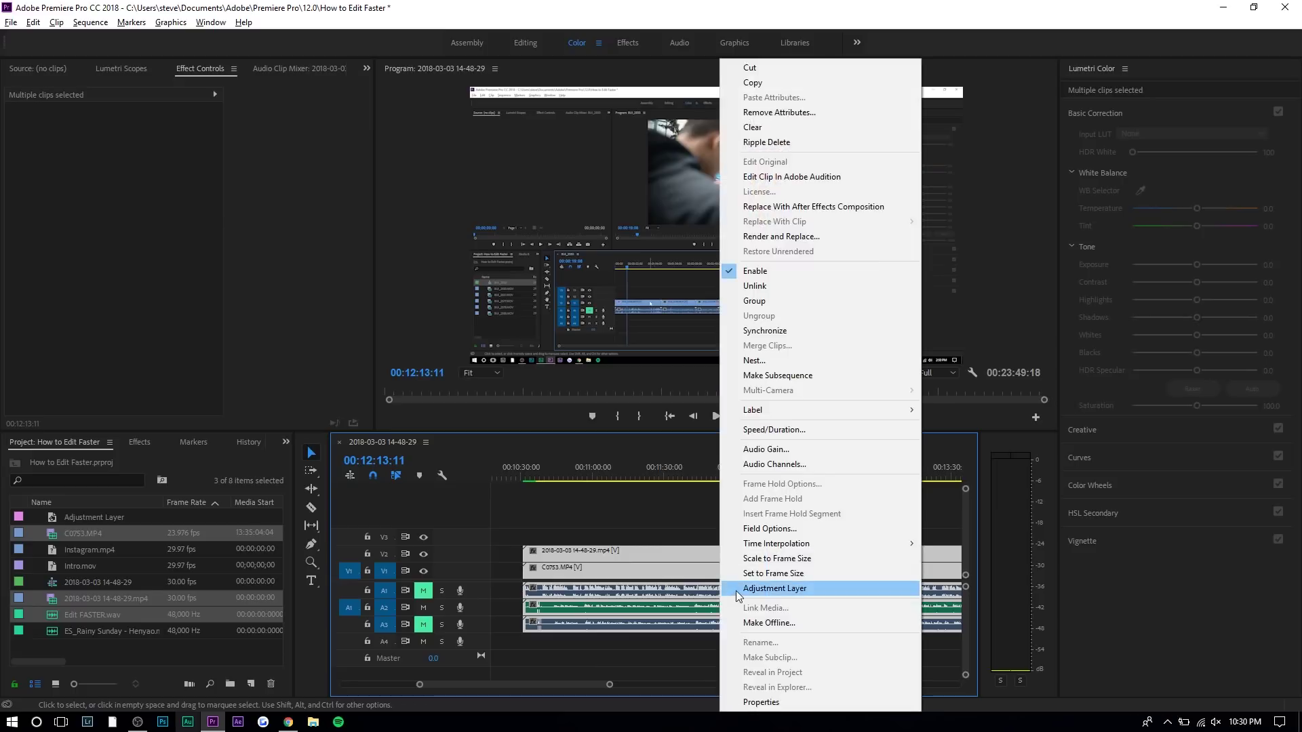
{"action": "left_click", "coordinate": [799, 333]}
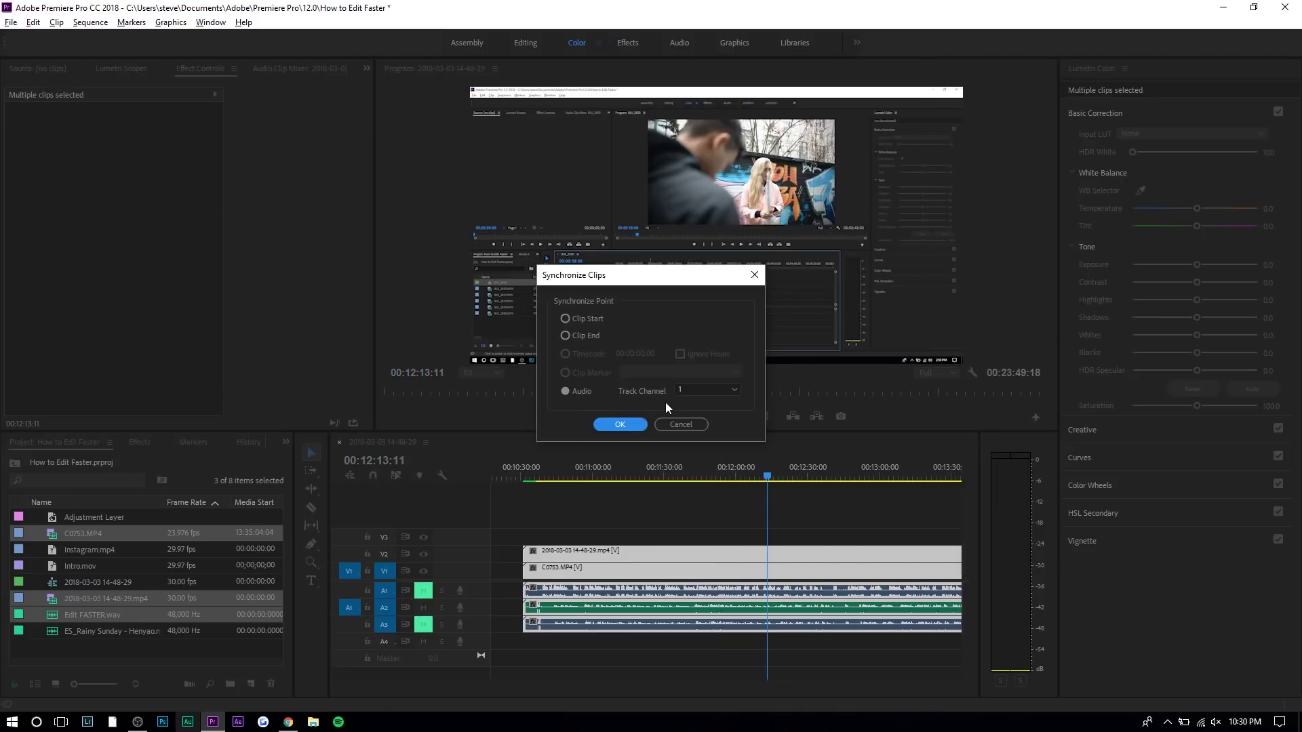
{"action": "left_click", "coordinate": [620, 423]}
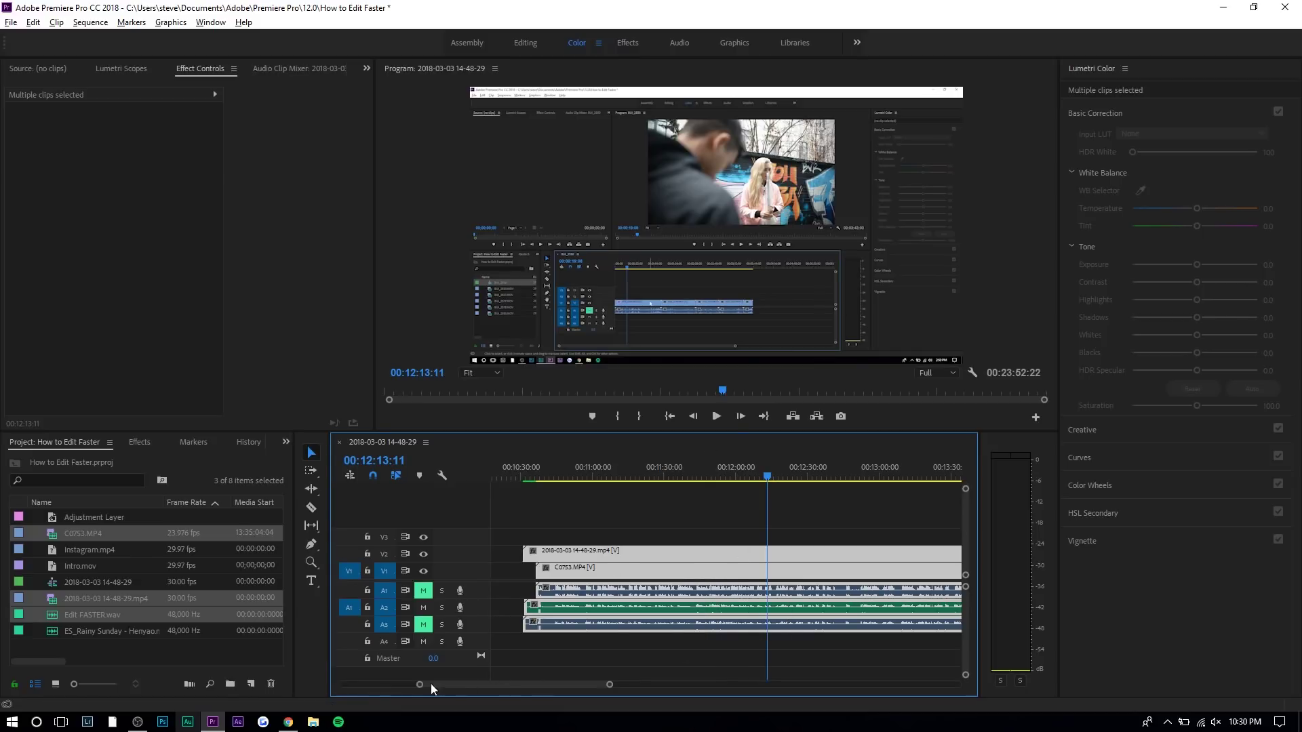
Step: Select the screen recording and Edit FASTER.wav around 00:04:18 and preview to 00:04:20:17
{"action": "left_click_drag", "start_coordinate": [425, 685], "coordinate": [482, 686]}
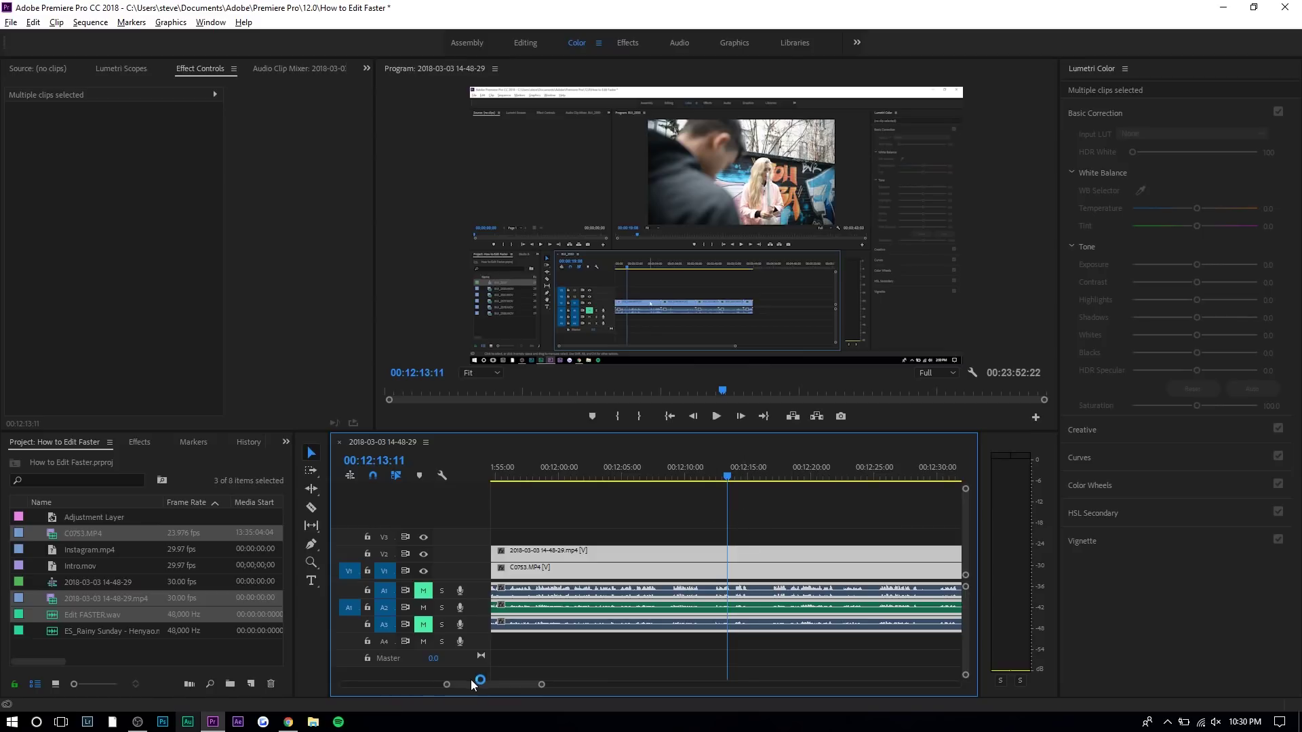
{"action": "left_click_drag", "start_coordinate": [467, 687], "coordinate": [397, 679]}
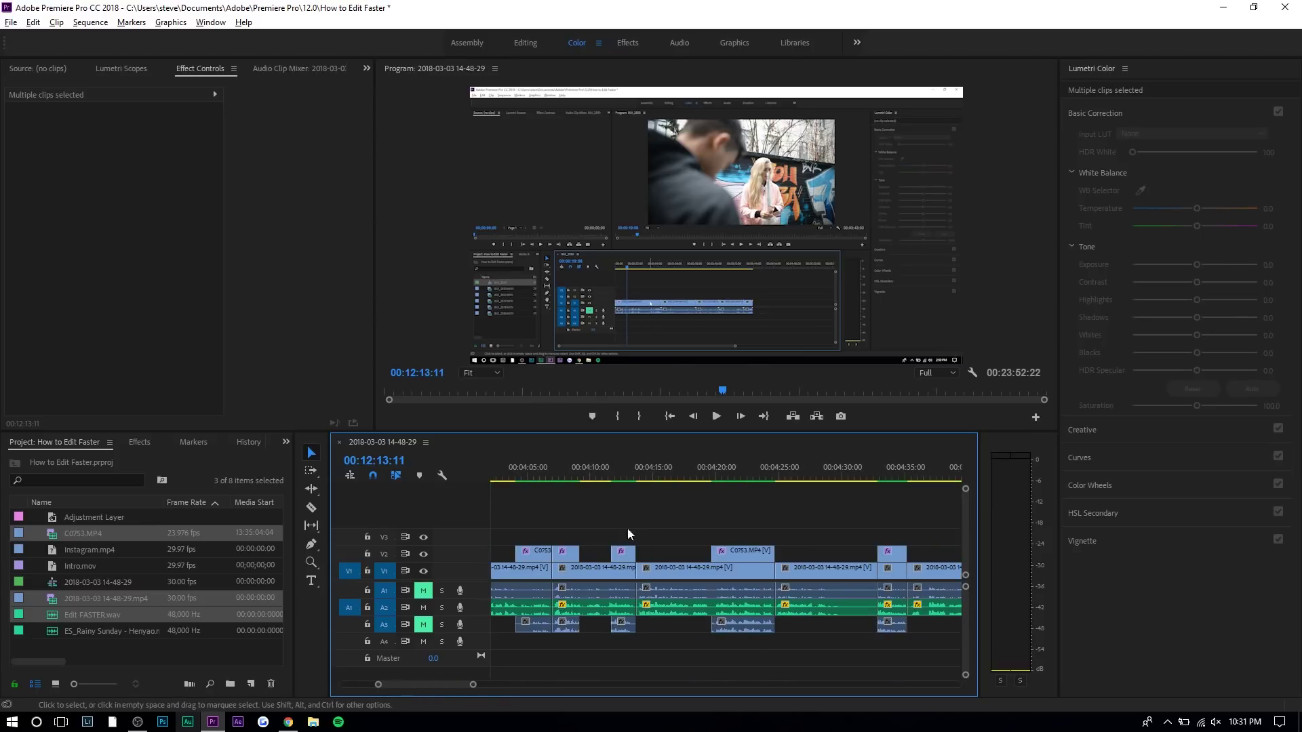
{"action": "left_click_drag", "start_coordinate": [637, 473], "coordinate": [694, 472]}
{"action": "left_click", "coordinate": [701, 575]}
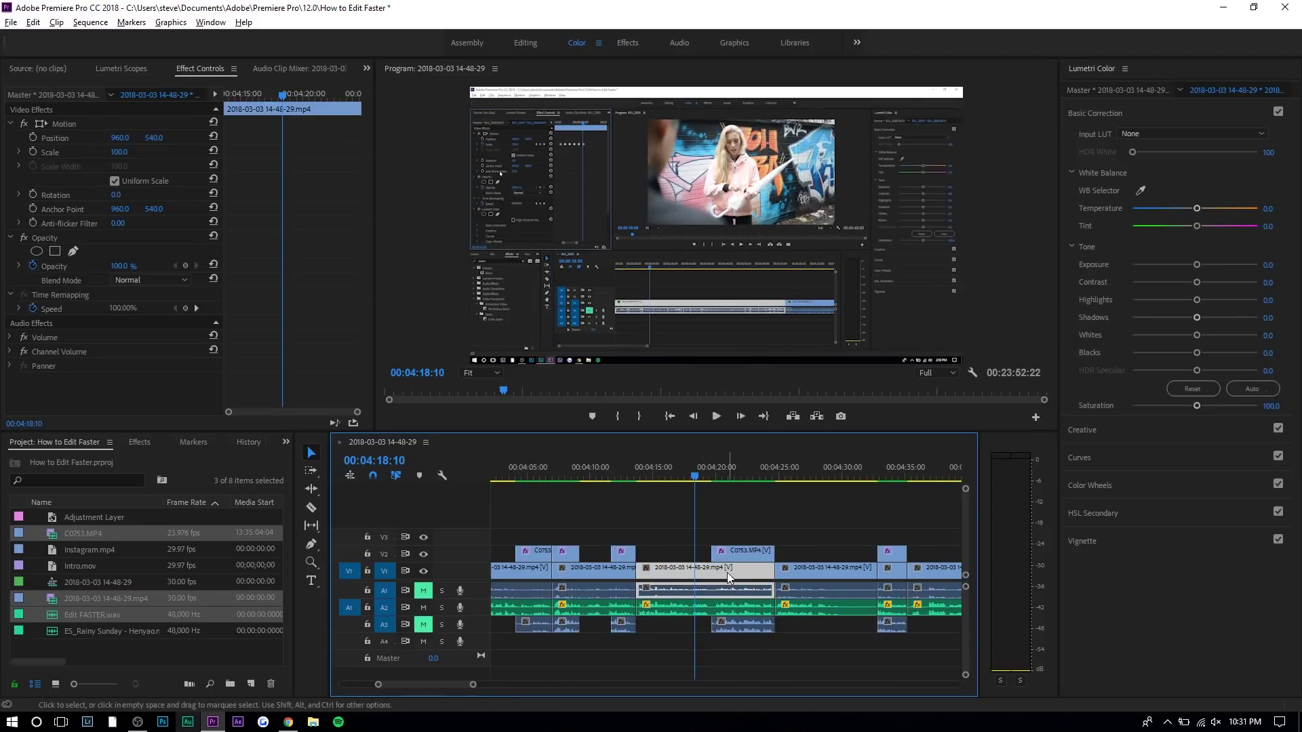
{"action": "left_click", "coordinate": [675, 607]}
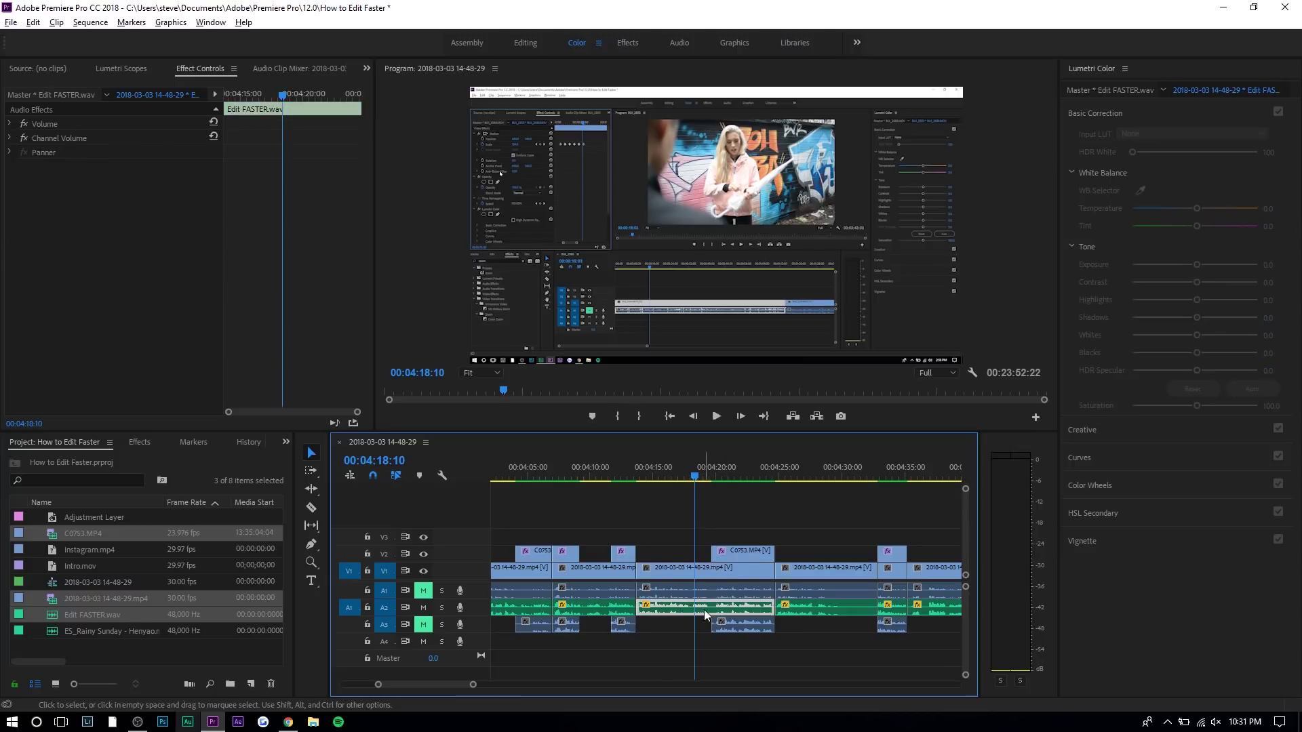
{"action": "left_click_drag", "start_coordinate": [713, 476], "coordinate": [723, 476]}
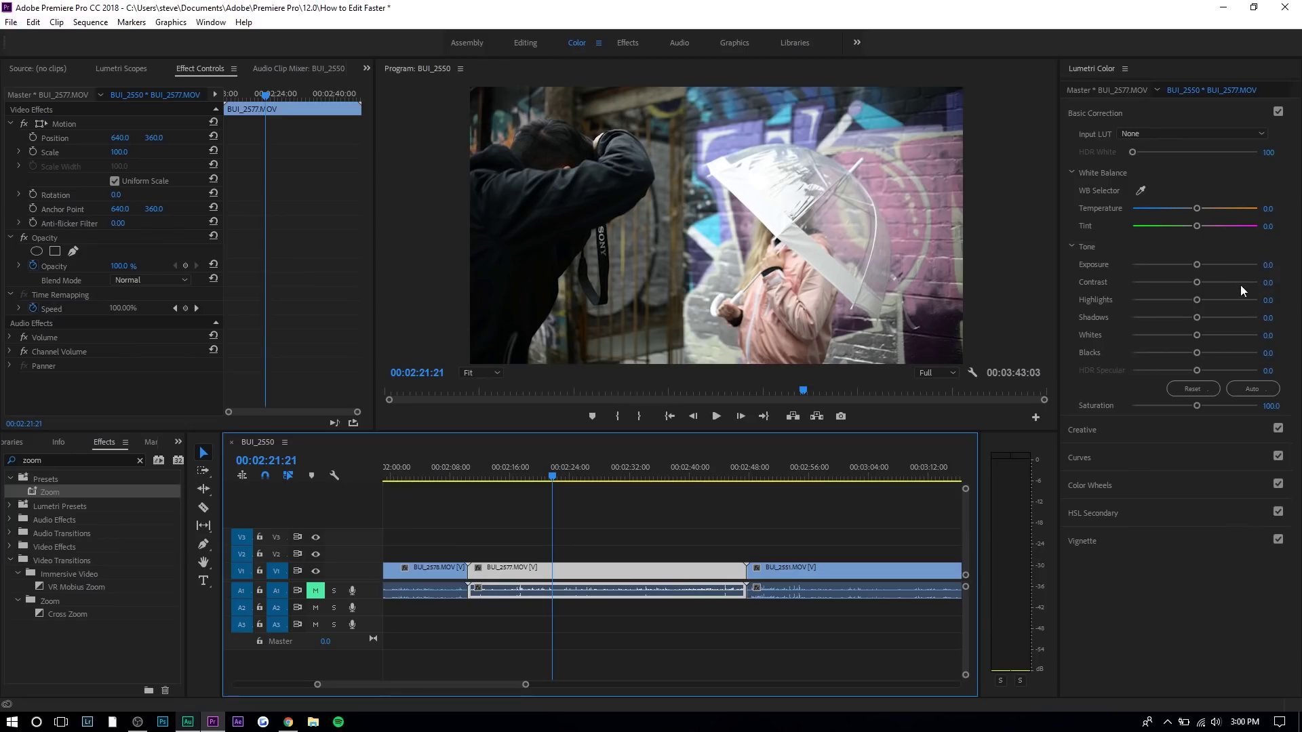
Step: Raise Lumetri Contrast and Highlights on BUI_2577.MOV
{"action": "left_click", "coordinate": [1241, 283]}
{"action": "left_click", "coordinate": [1233, 300]}
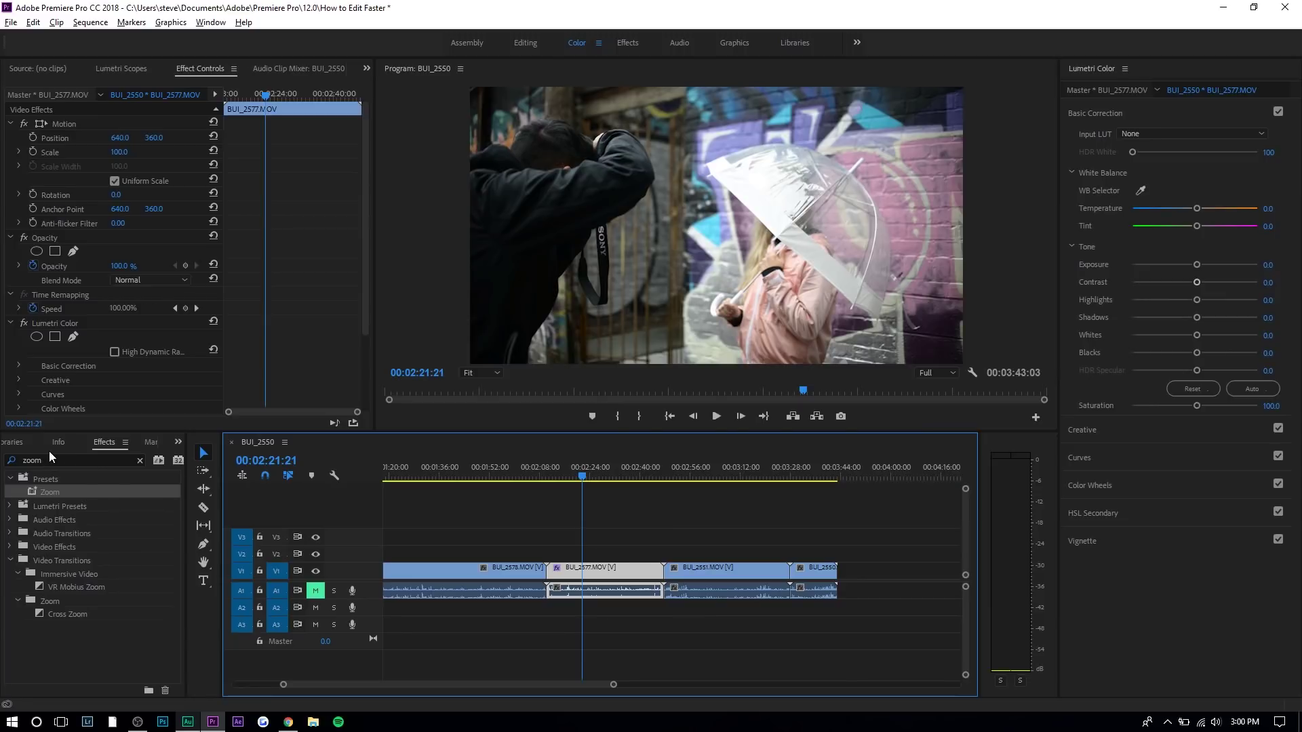
Step: Create a 1280×720 adjustment layer and place it on the track above the clips
{"action": "scroll", "coordinate": [48, 446], "scroll_direction": "up", "scroll_amount": 4}
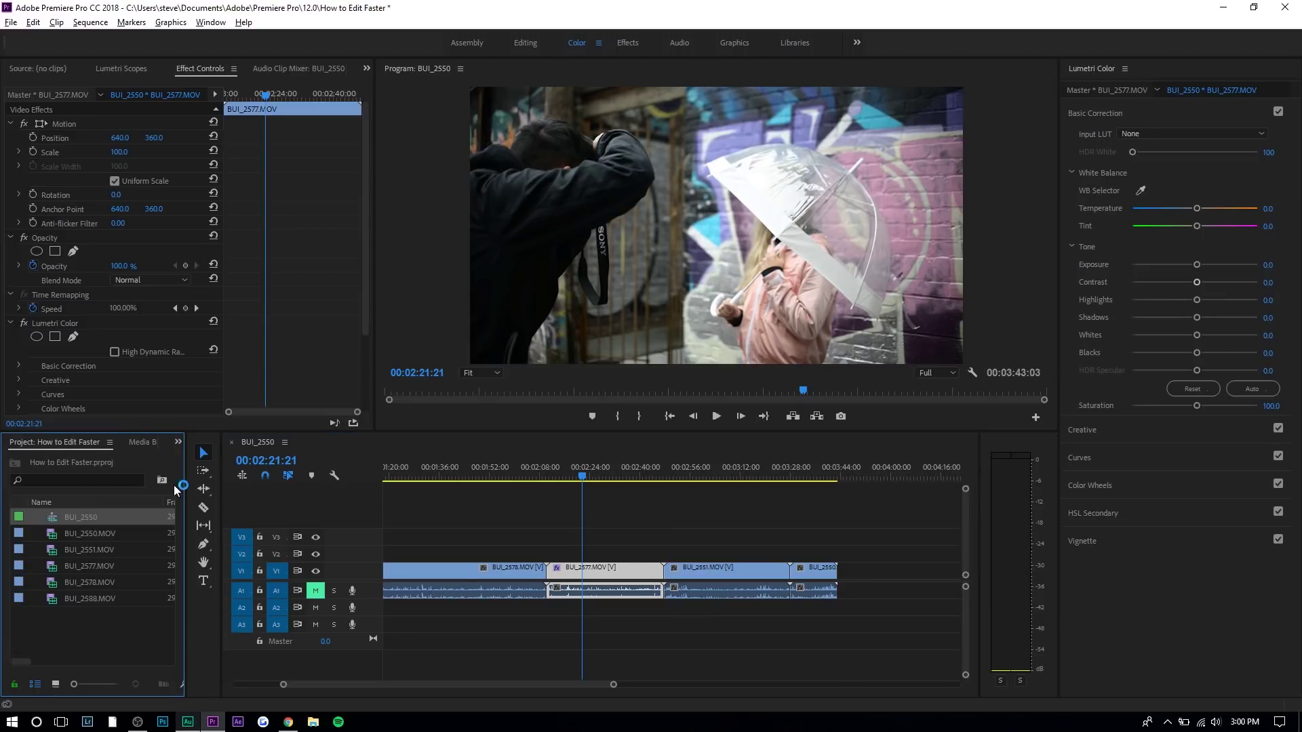
{"action": "left_click_drag", "start_coordinate": [185, 492], "coordinate": [295, 492]}
{"action": "left_click", "coordinate": [251, 684]}
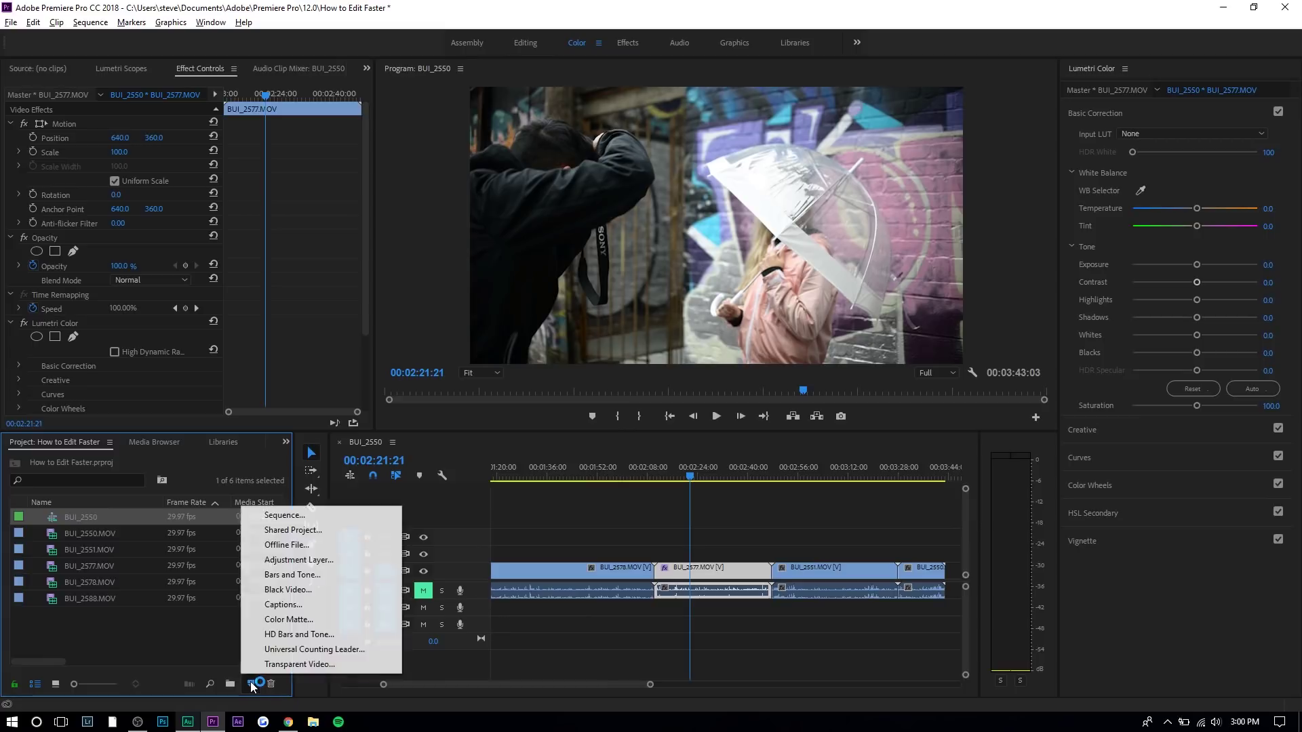
{"action": "left_click", "coordinate": [295, 561]}
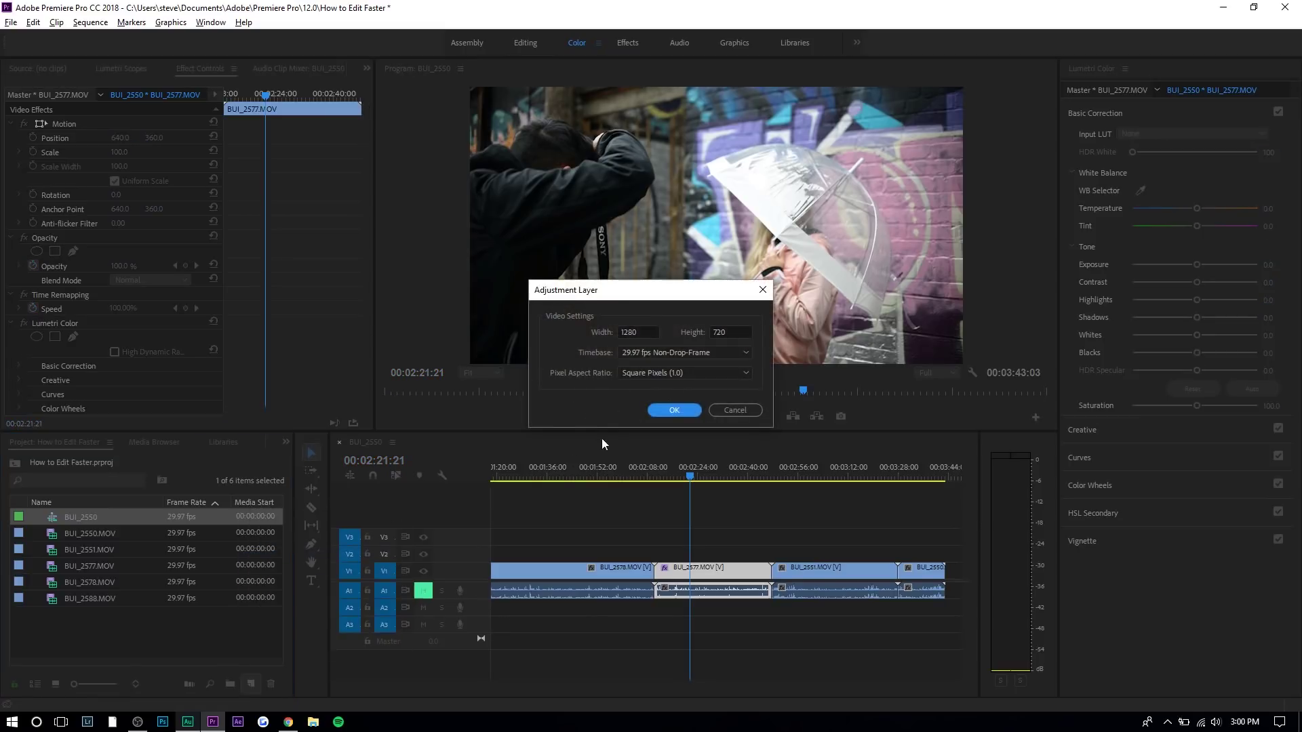
{"action": "left_click", "coordinate": [654, 414]}
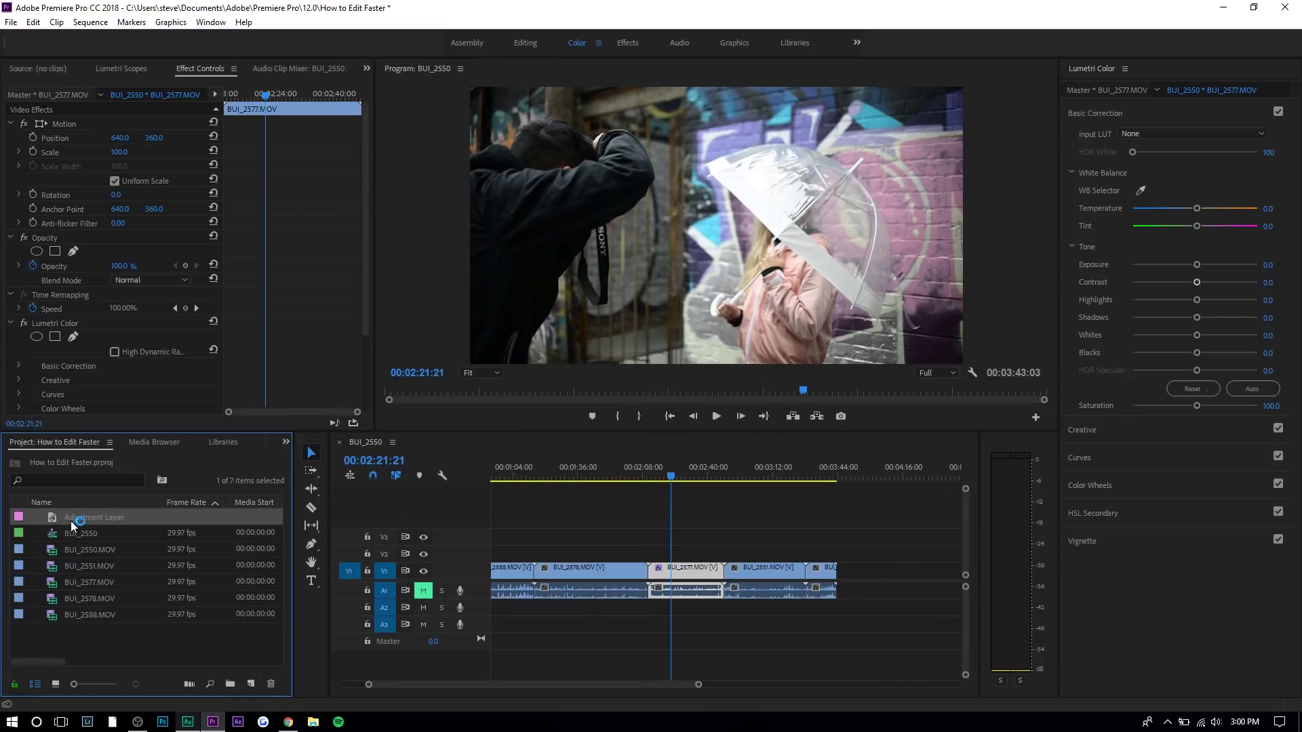
{"action": "left_click_drag", "start_coordinate": [72, 526], "coordinate": [482, 543]}
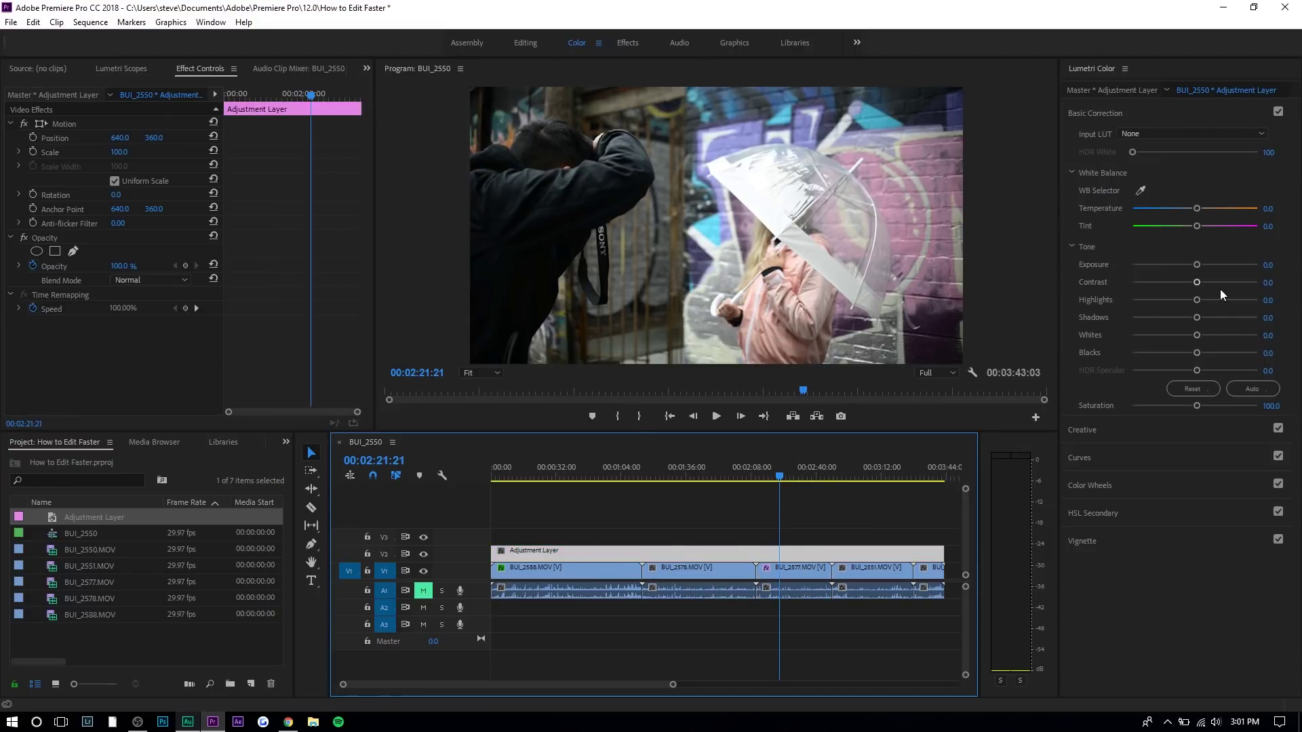
Step: Grade it black-and-white (Contrast 56.8, Highlights 70.8, Shadows 100) and trim its start to 00:02:10
{"action": "left_click", "coordinate": [1225, 294]}
{"action": "left_click", "coordinate": [1229, 282]}
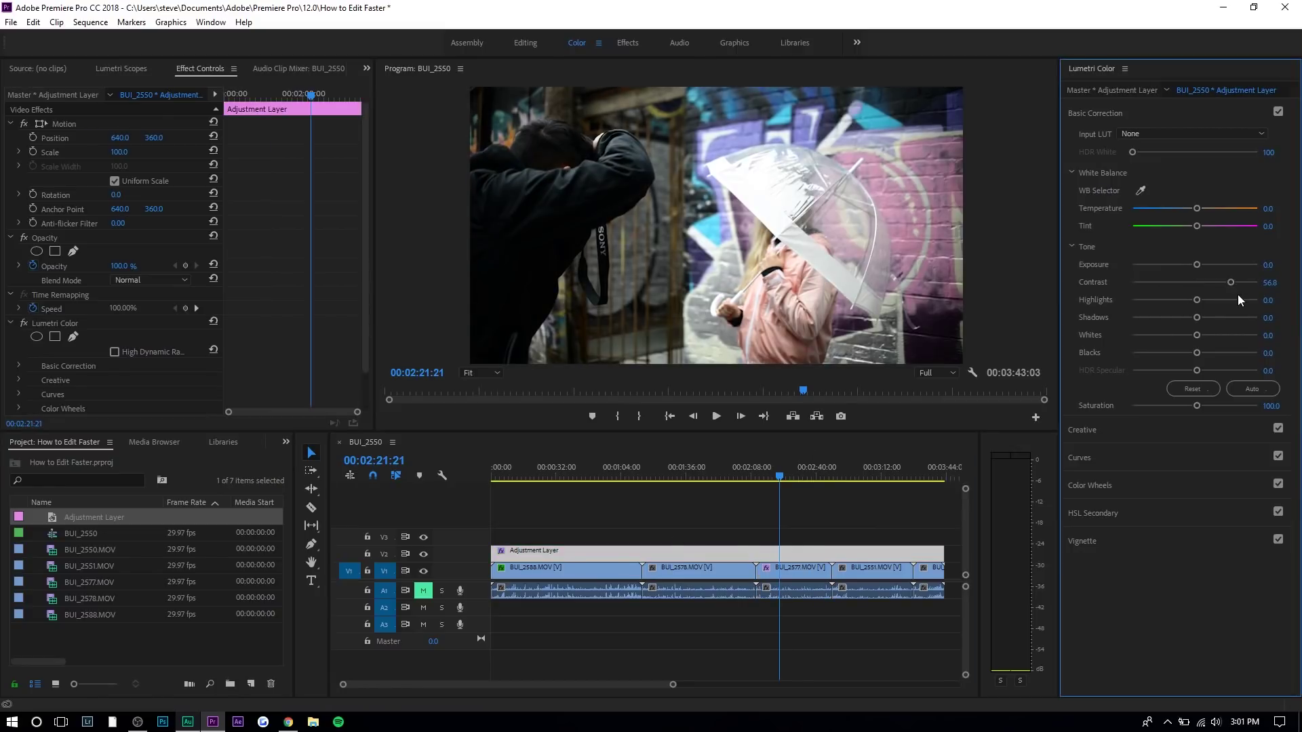
{"action": "left_click", "coordinate": [1238, 300]}
{"action": "left_click", "coordinate": [1240, 316]}
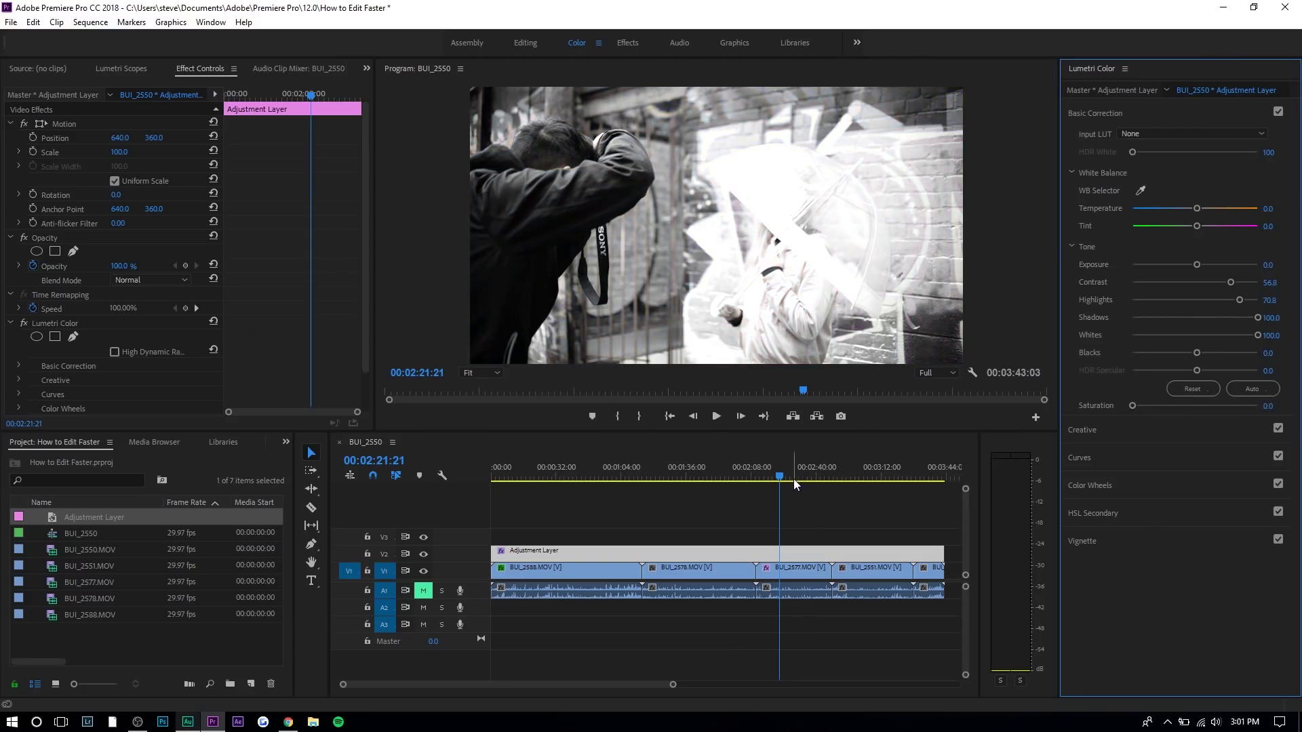
{"action": "left_click_drag", "start_coordinate": [793, 478], "coordinate": [667, 485]}
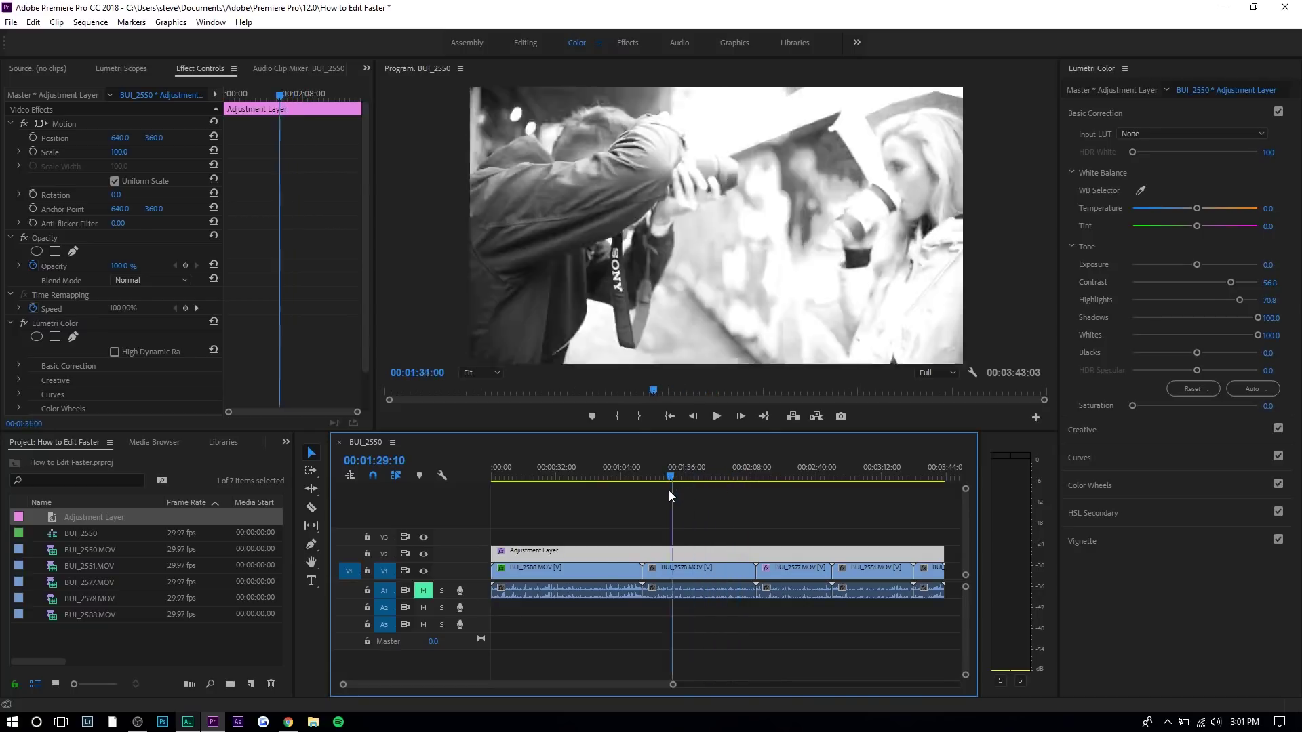
{"action": "left_click_drag", "start_coordinate": [495, 554], "coordinate": [759, 546]}
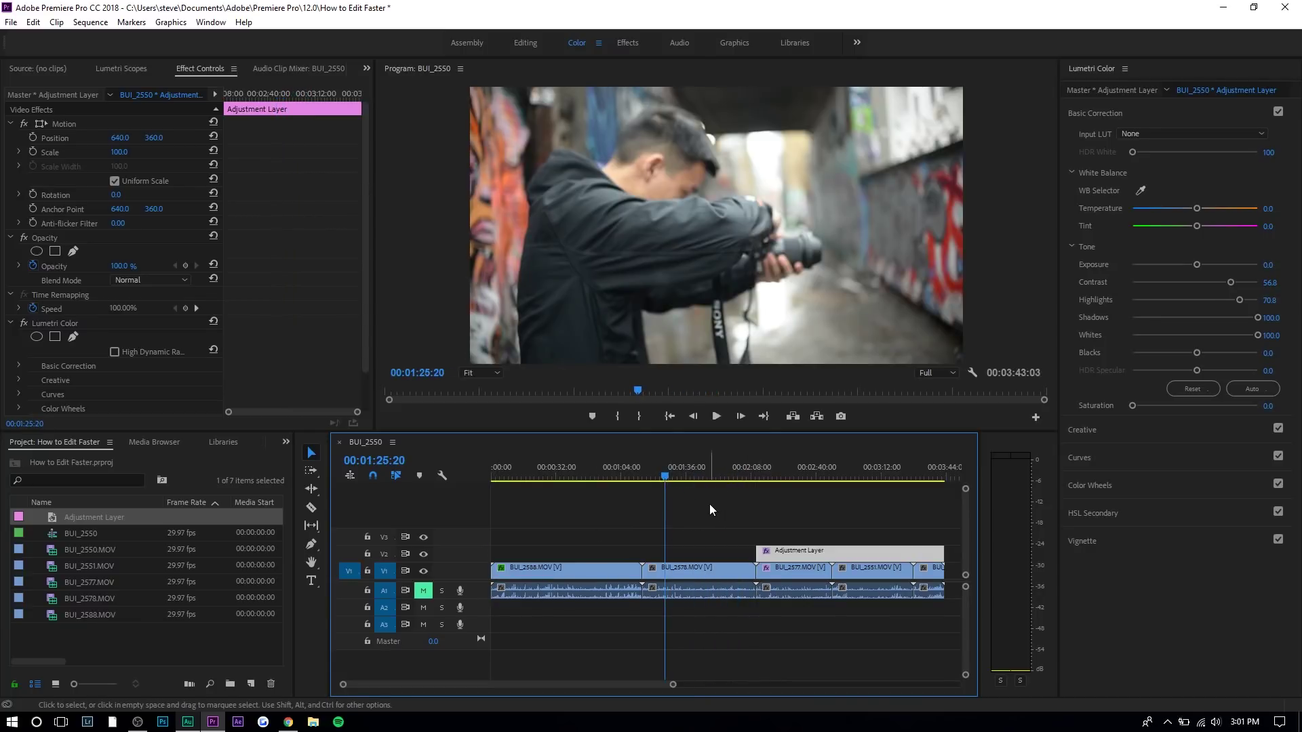